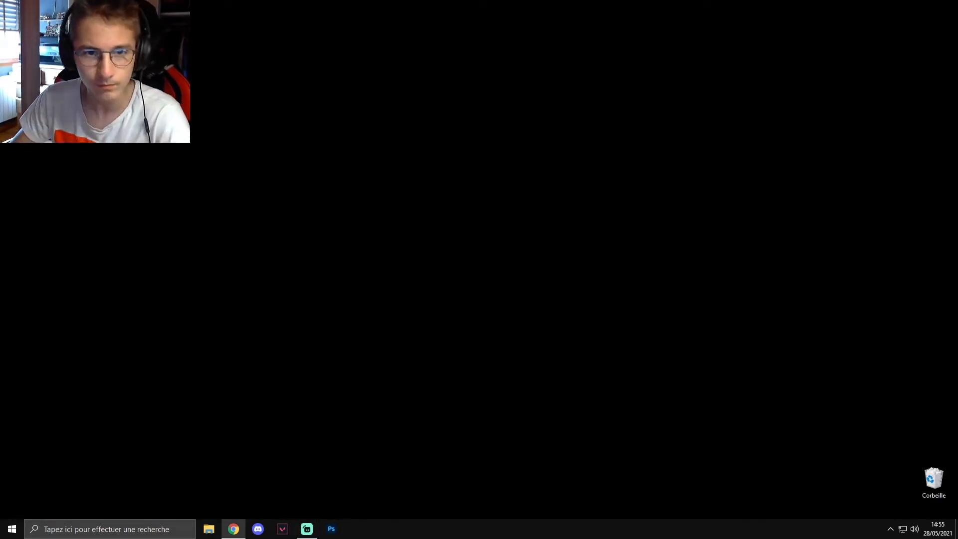
click(233, 529)
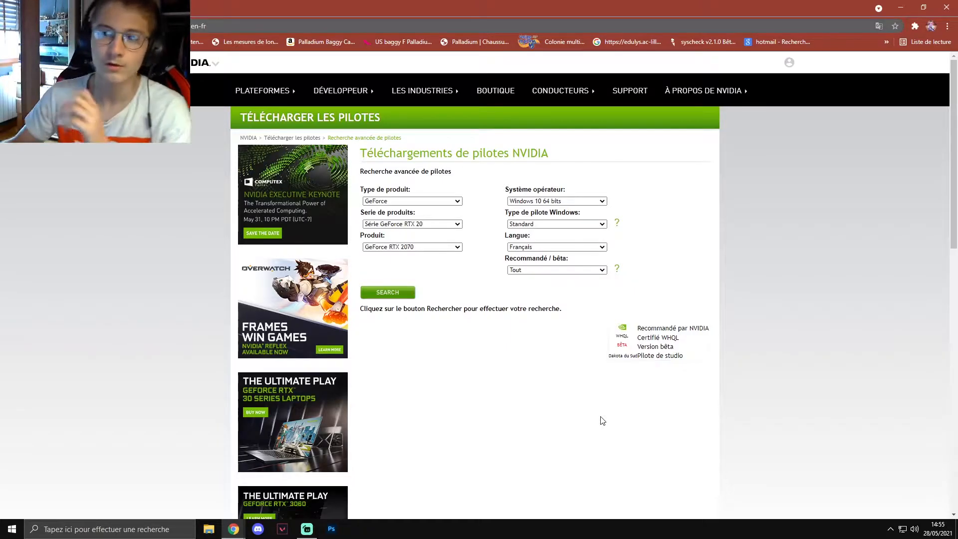
click(901, 7)
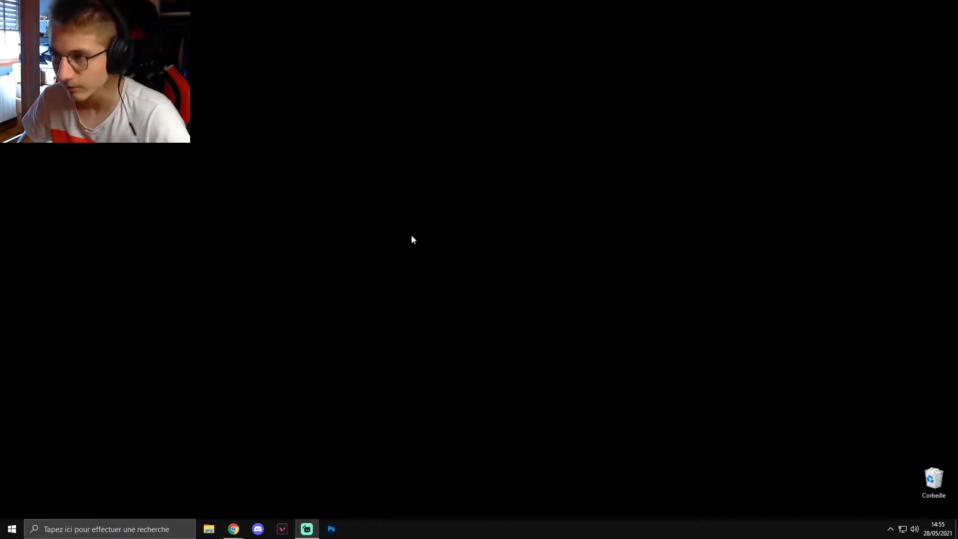
- Check the graphics card model, driver version and driver type in the NVIDIA Control Panel's system information, and close the panel
right_click(466, 195)
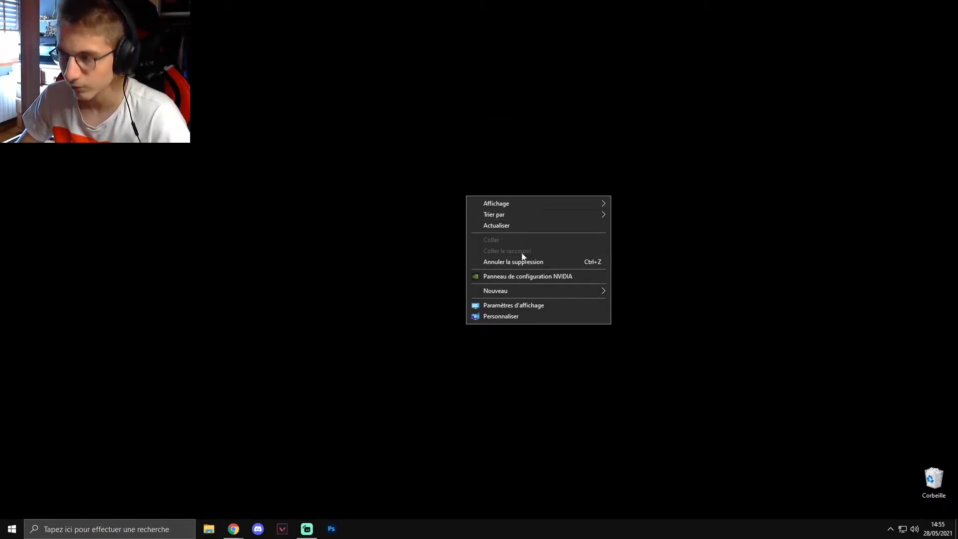
click(482, 276)
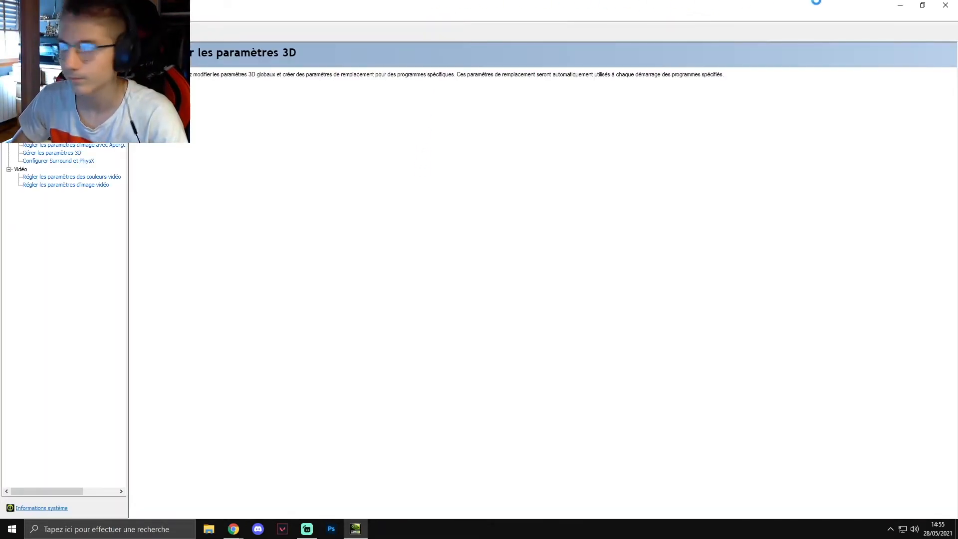
click(923, 5)
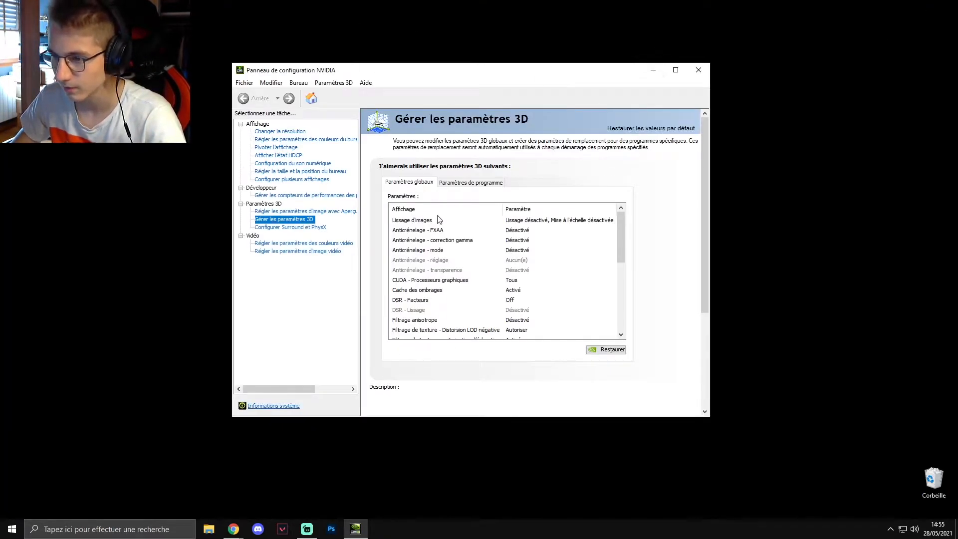
click(268, 407)
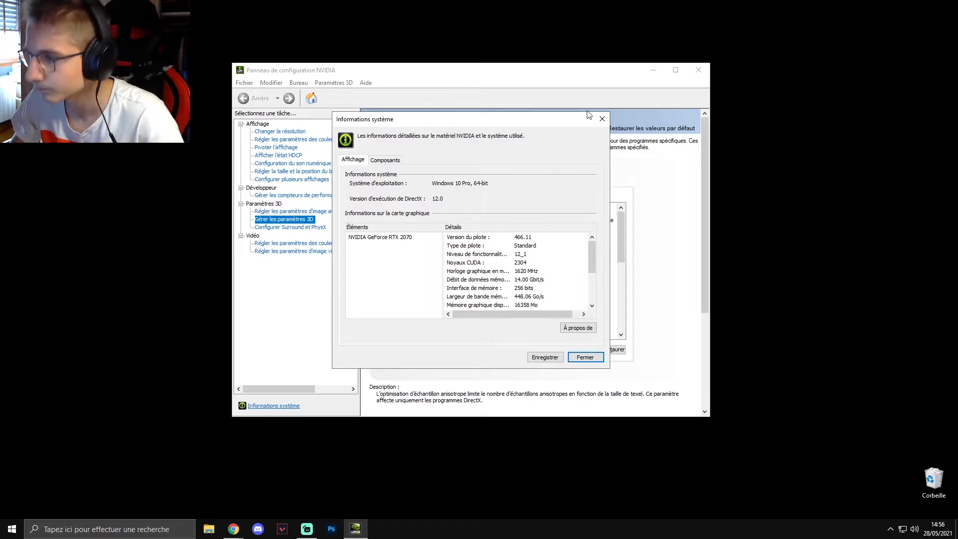
click(602, 120)
click(698, 70)
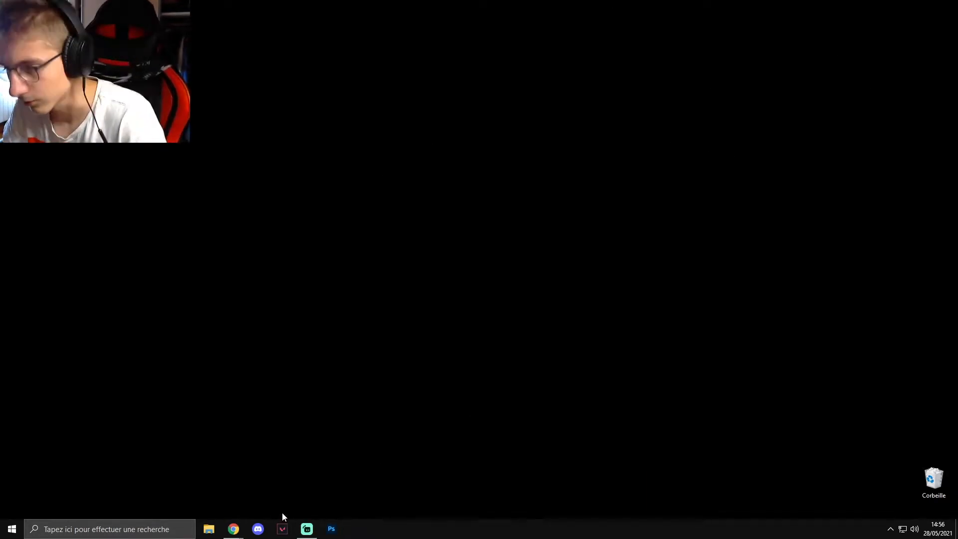
- Switch to the NVIDIA advanced driver search page in Chrome and set the product type to GeForce
mouse_move(233, 528)
click(277, 487)
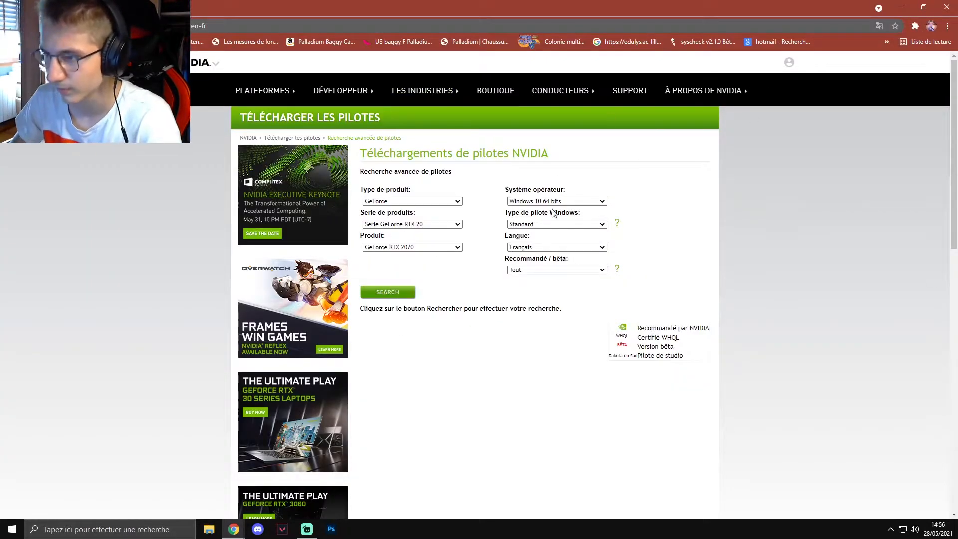
click(410, 201)
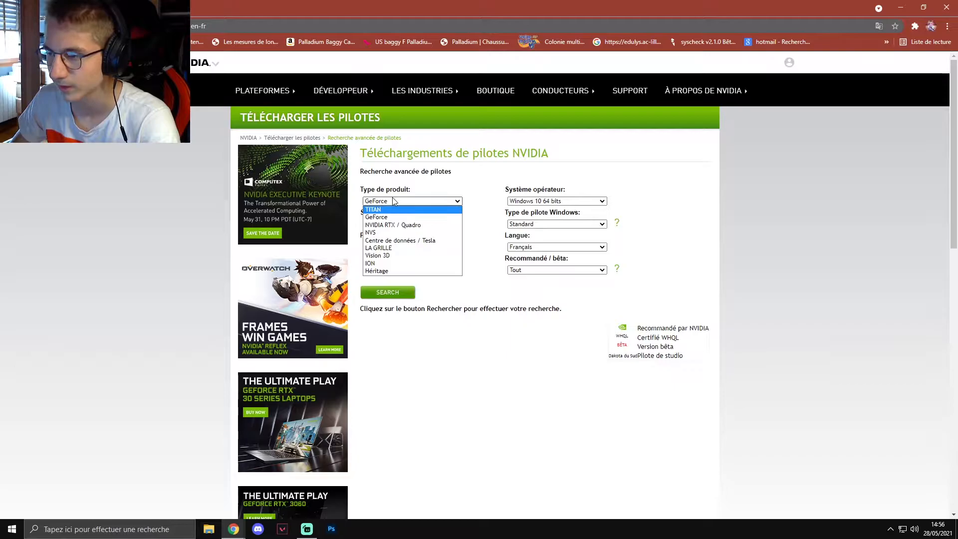
click(378, 218)
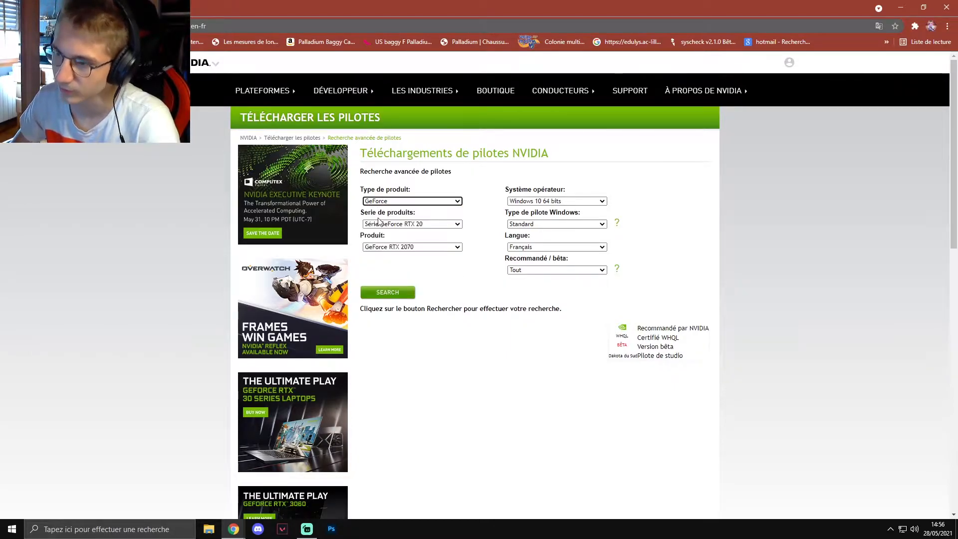
- Set the product series to Série GeForce 10 and the product to GeForce GTX 1050
click(413, 224)
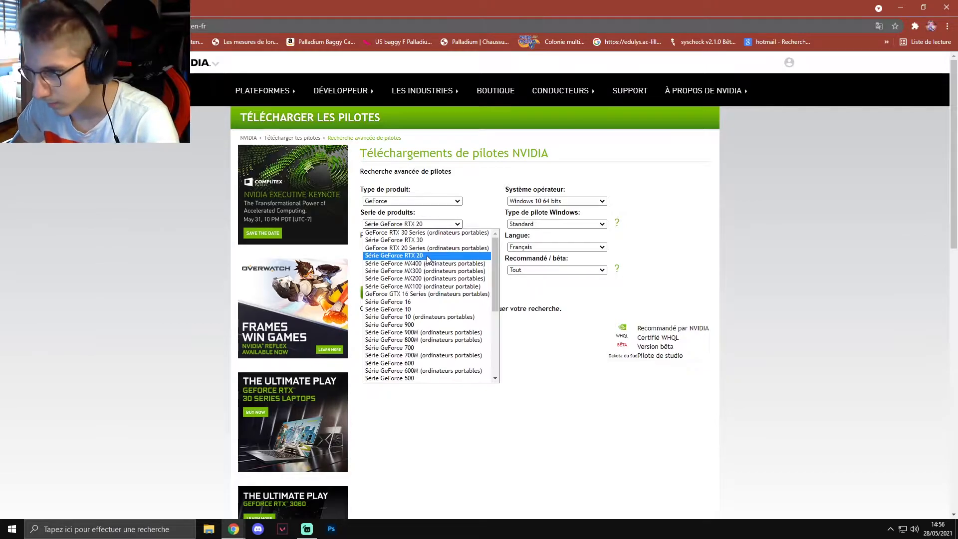
click(412, 309)
click(427, 247)
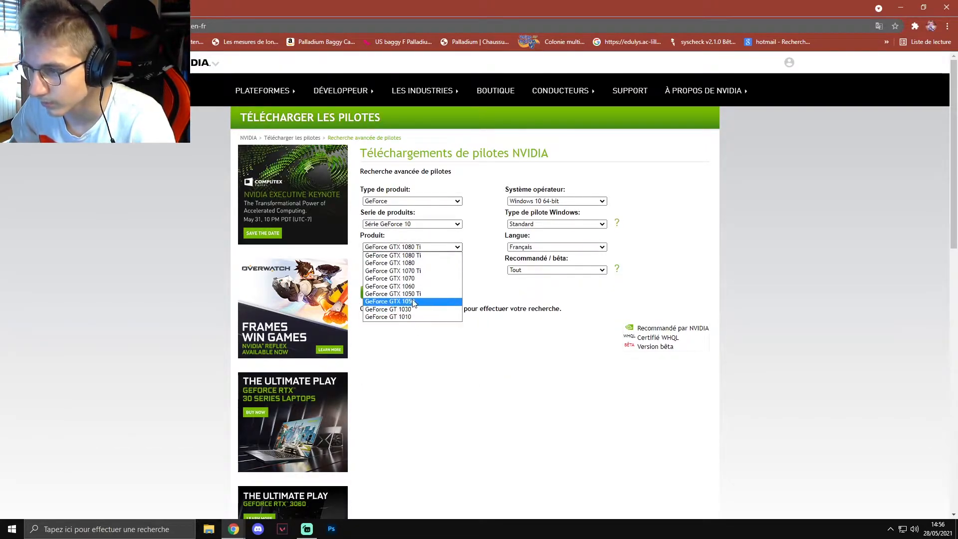
click(413, 302)
click(414, 247)
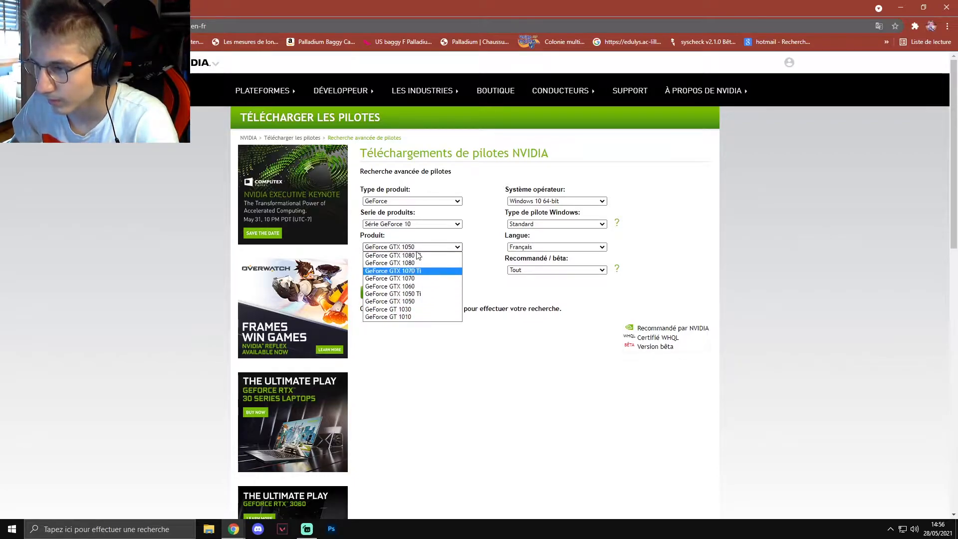
- Set the product series to Série GeForce RTX 20 and the product to GeForce RTX 2070
click(425, 223)
click(421, 256)
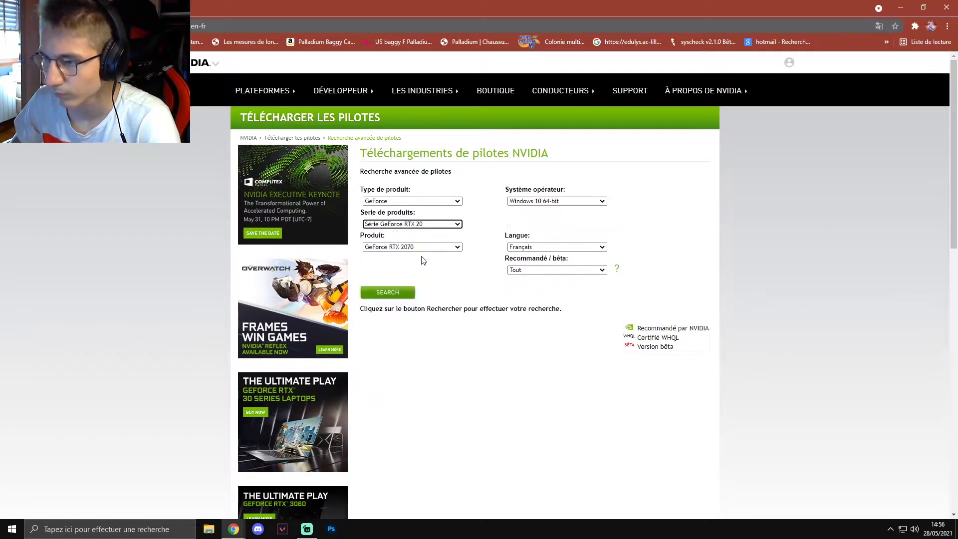
click(421, 247)
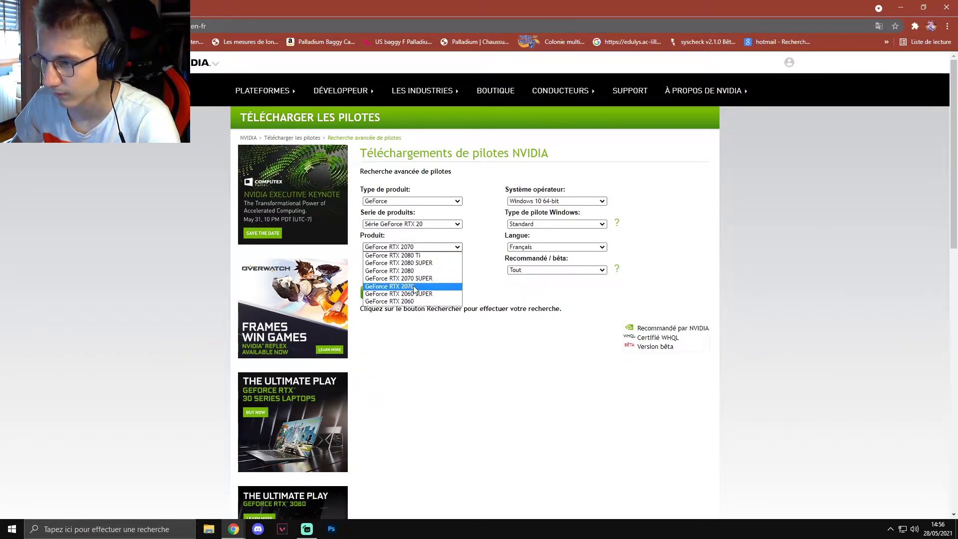
click(416, 289)
click(437, 279)
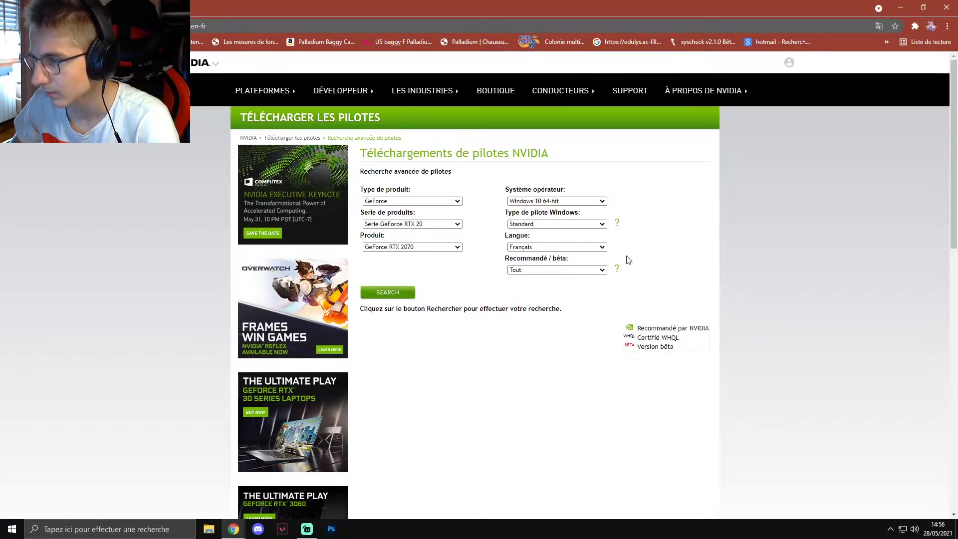
- Set the operating system to Windows 10 64-bit and the Windows driver type to DCH
click(561, 202)
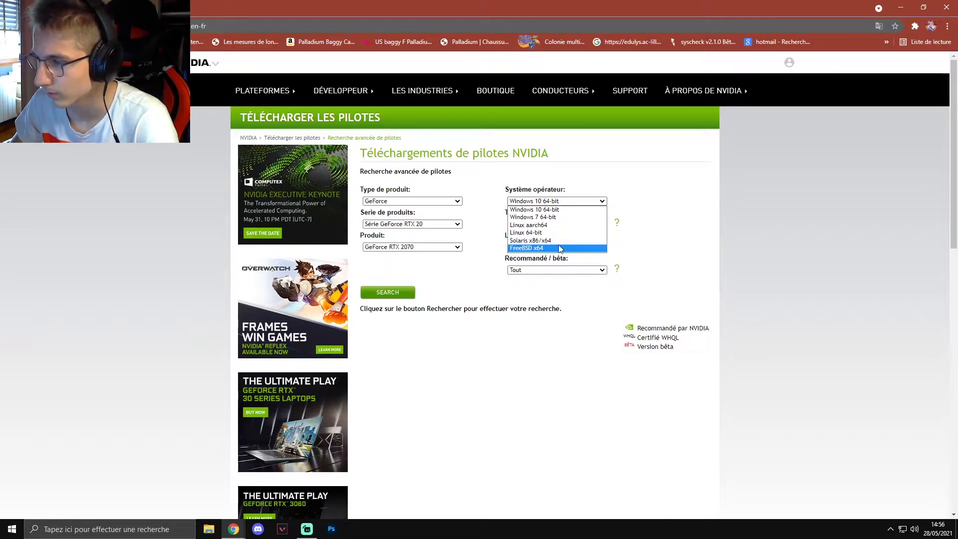
click(557, 211)
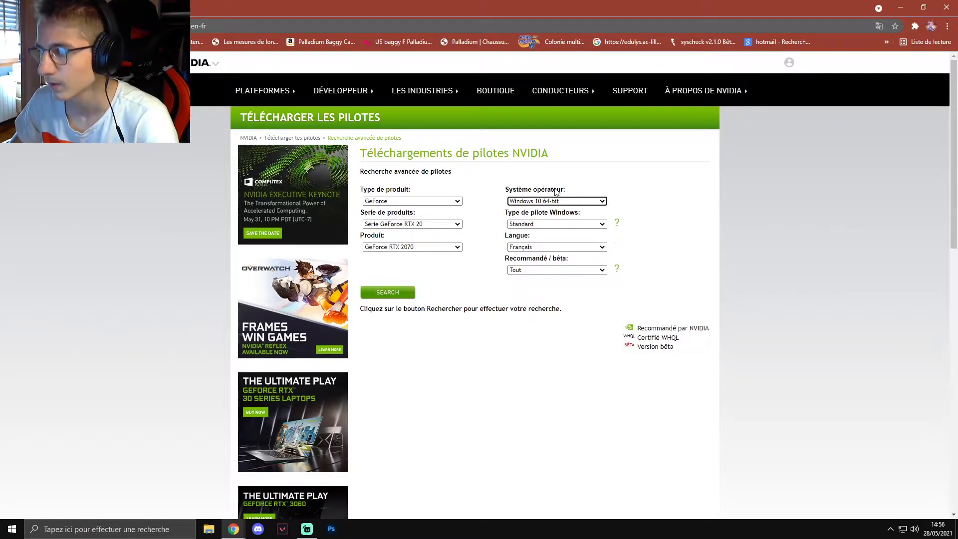
click(544, 227)
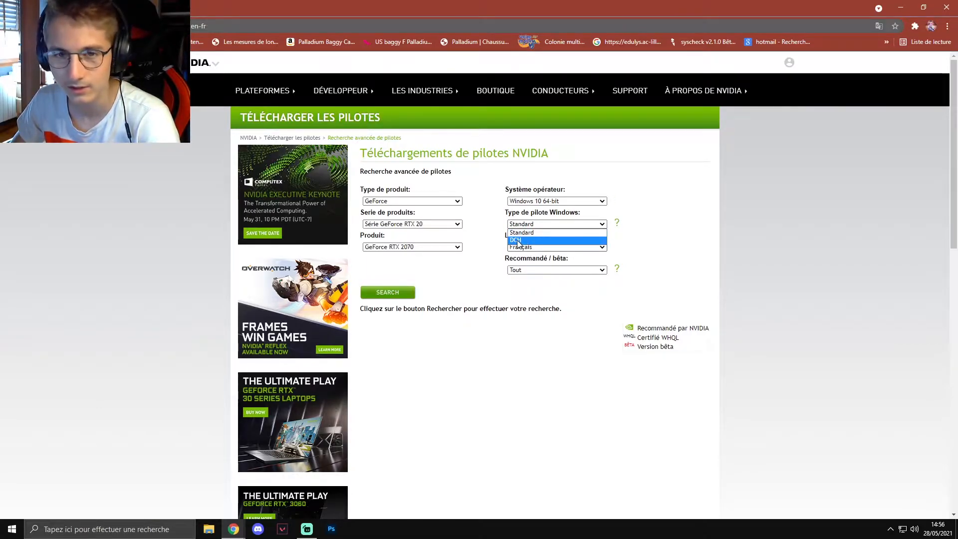
click(518, 241)
- Choose Français as the driver language
click(537, 247)
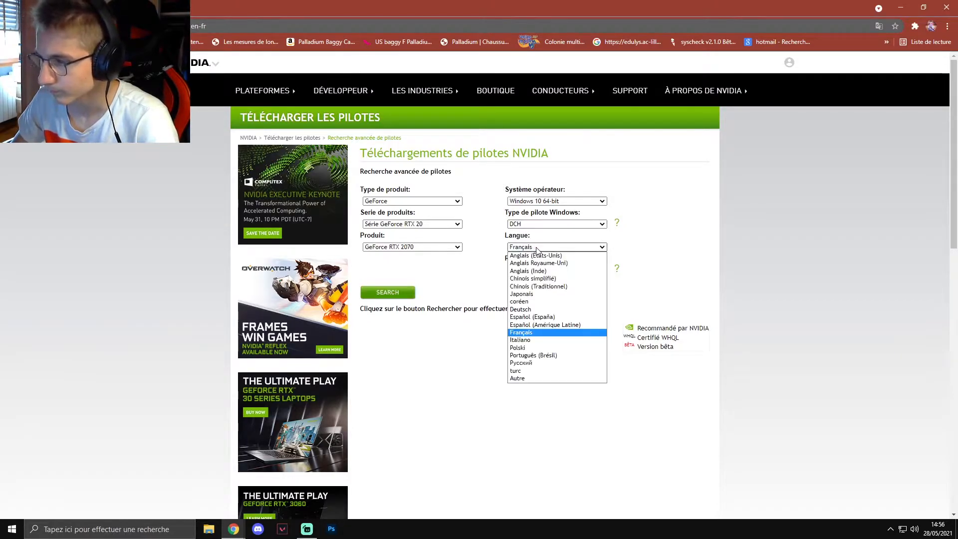
click(649, 219)
double_click(624, 217)
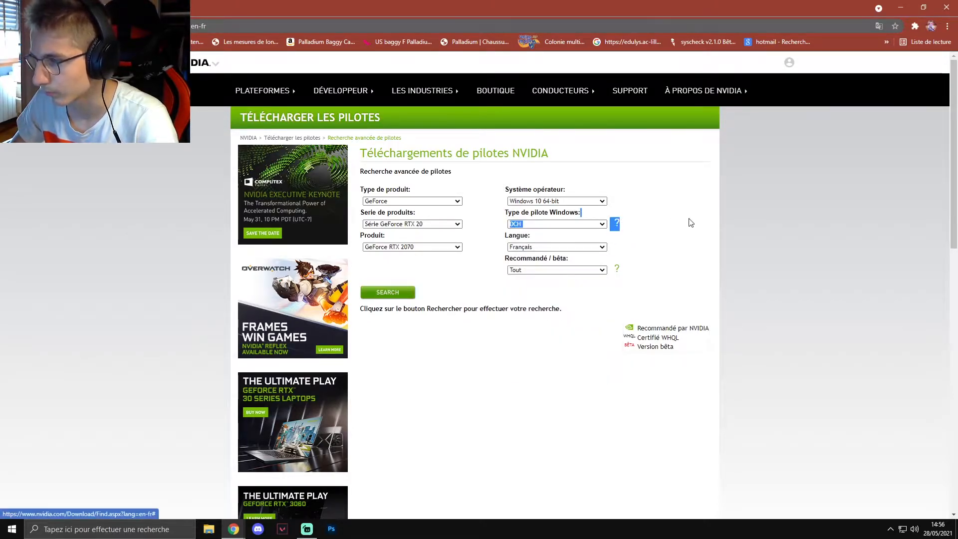
click(569, 247)
click(569, 248)
click(545, 249)
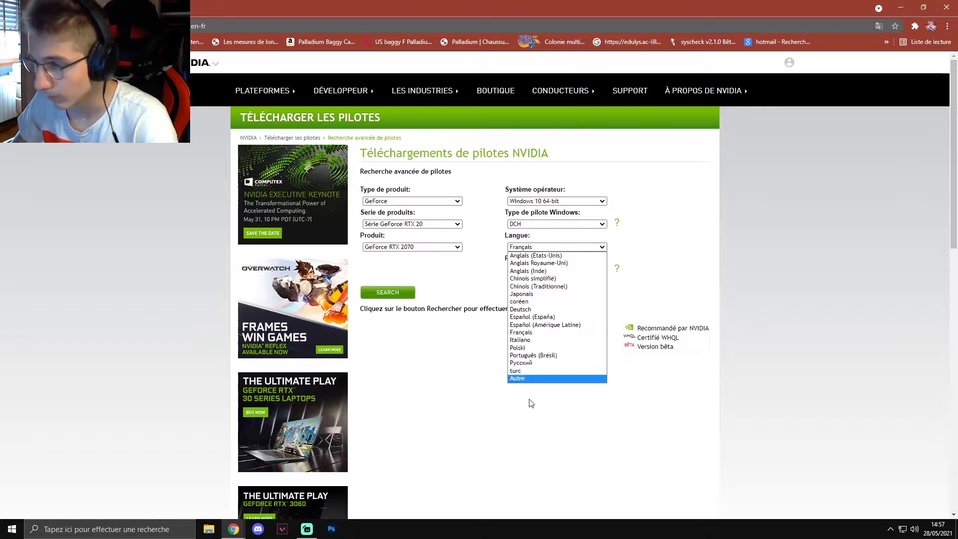
click(533, 333)
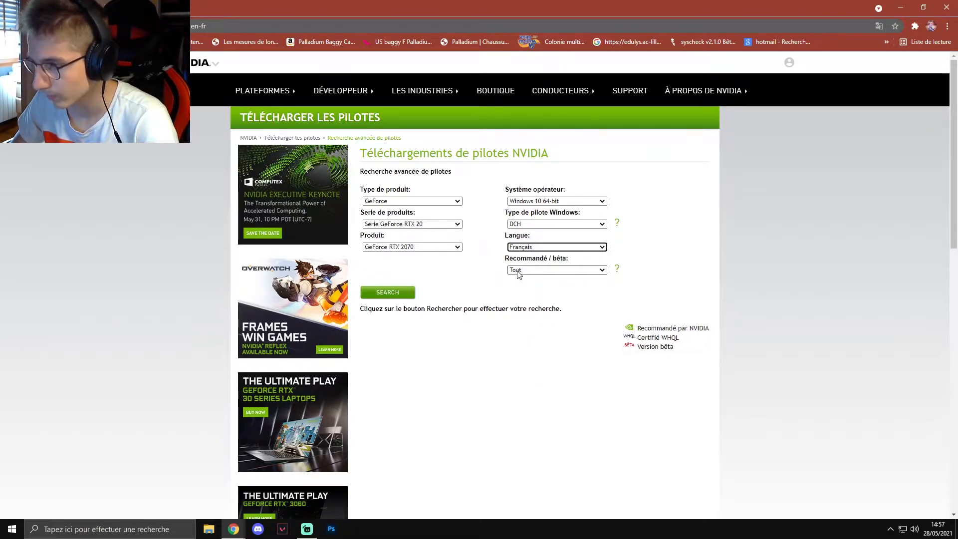
- Limit the results to Recommandé / certifié drivers and run the driver search
click(519, 271)
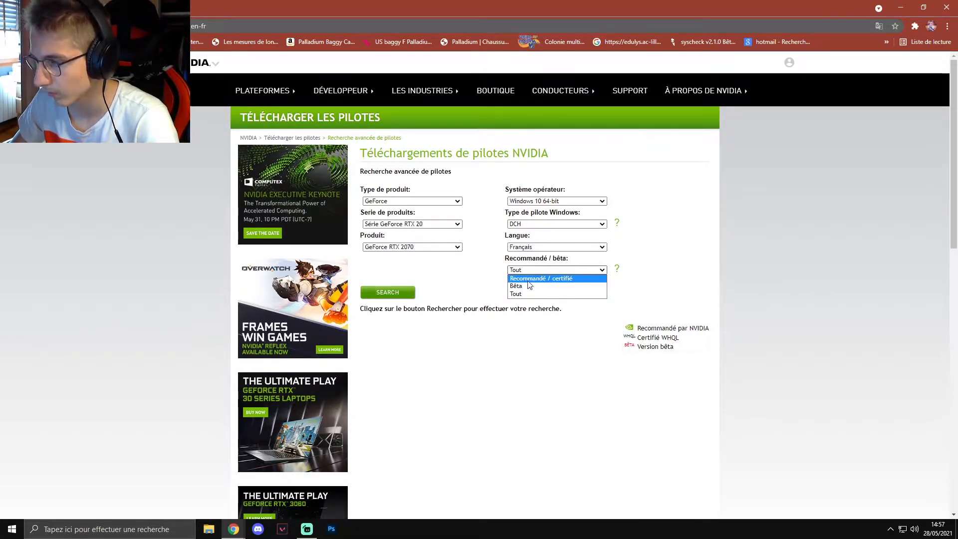
click(526, 280)
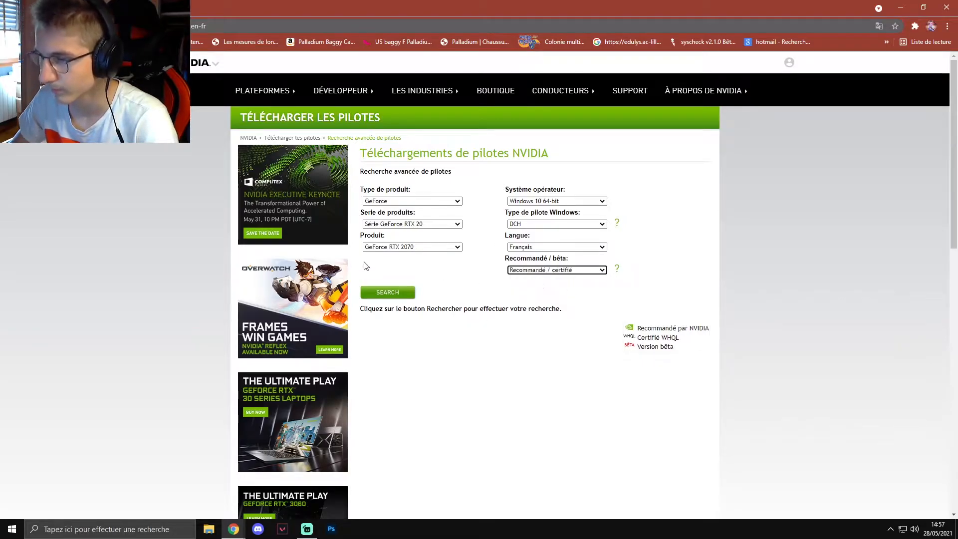
click(394, 292)
- Highlight the release date and version number of driver 457,30 in the results list, and clear the highlight
scroll(744, 260, down, 3)
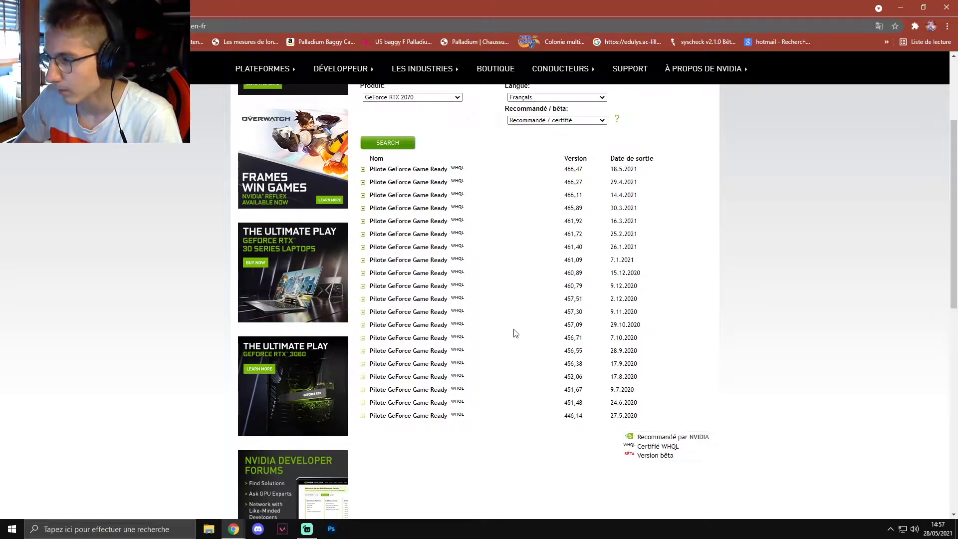
drag(610, 312, 646, 316)
drag(564, 312, 585, 317)
click(734, 305)
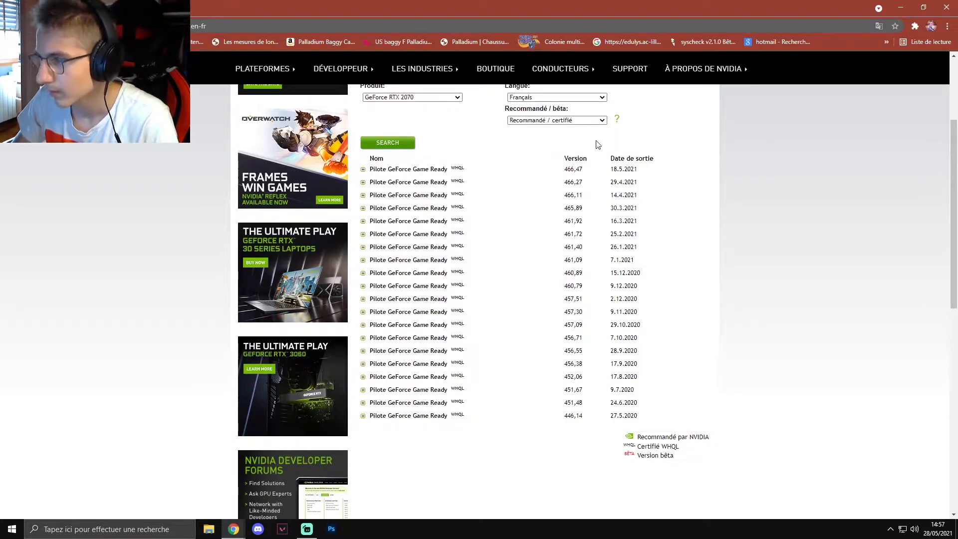
- View the release highlights of driver version 466,11 and collapse them again
click(363, 196)
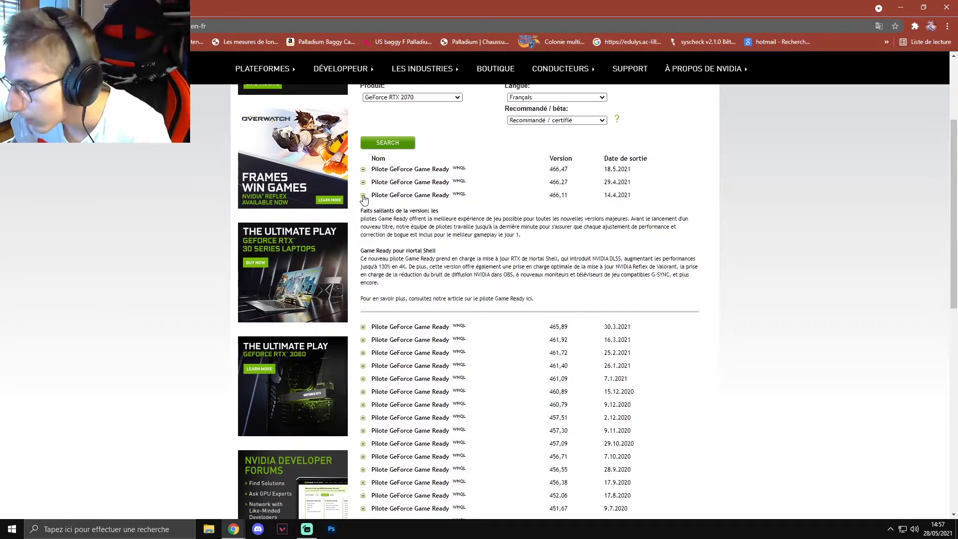
click(364, 197)
click(364, 196)
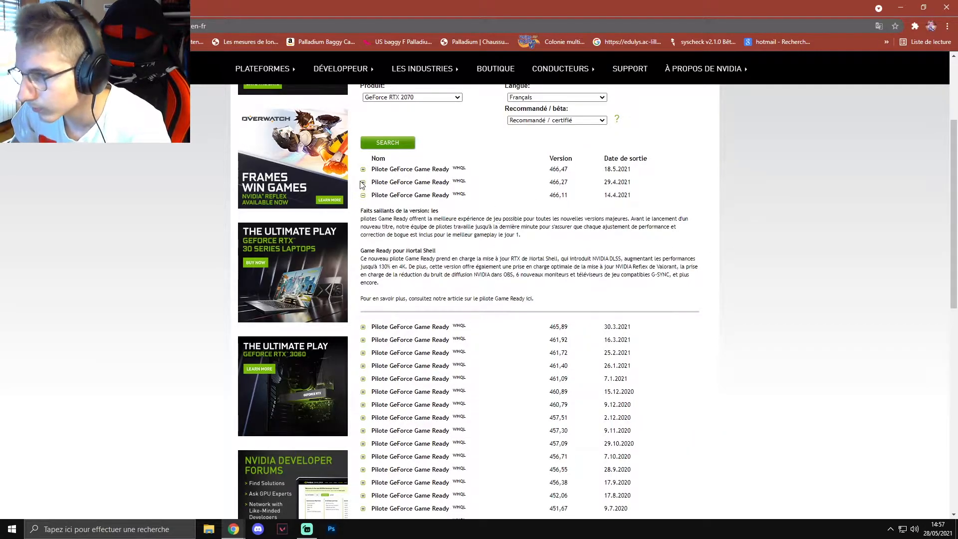
click(363, 196)
- Highlight the release date and version number of driver 466,11 in the results list, and clear the highlight
drag(564, 195, 642, 196)
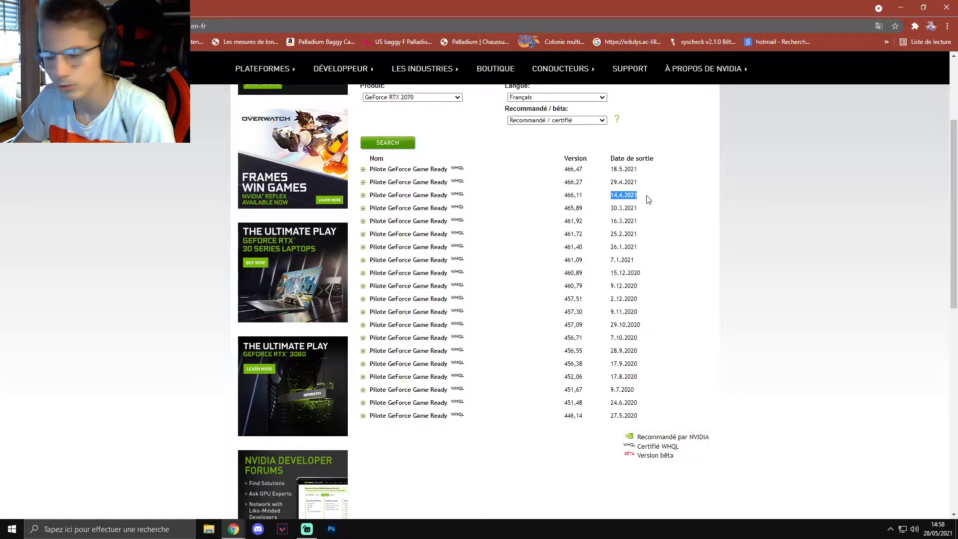
click(792, 220)
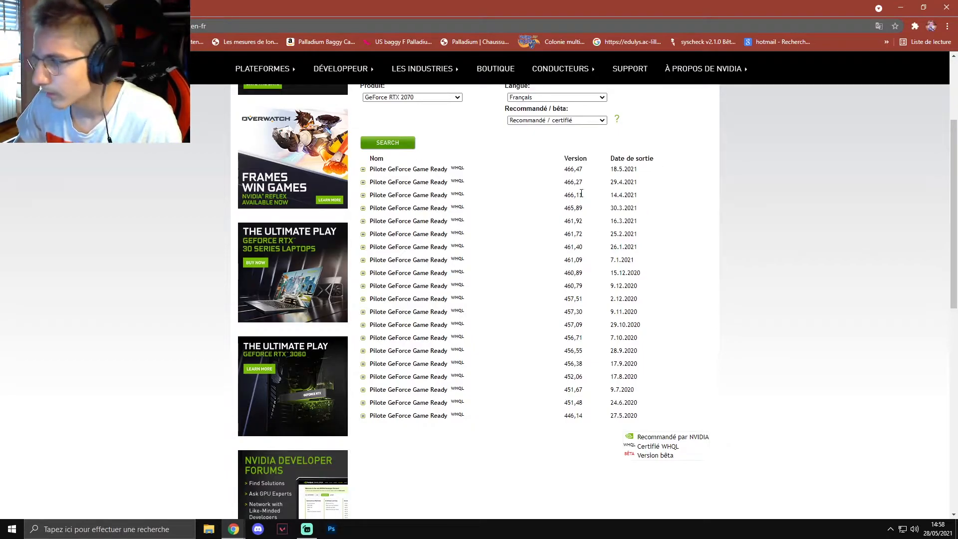
drag(586, 197, 566, 198)
click(796, 224)
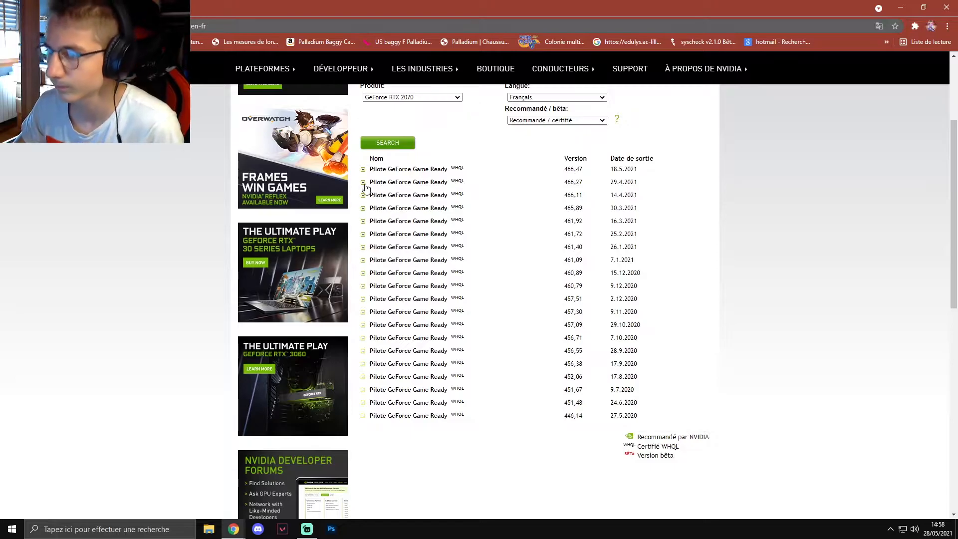
- Expand the release highlights of driver version 466,27 and highlight the text about Metro Exodus PC Enhanced Edition support
click(363, 183)
click(363, 183)
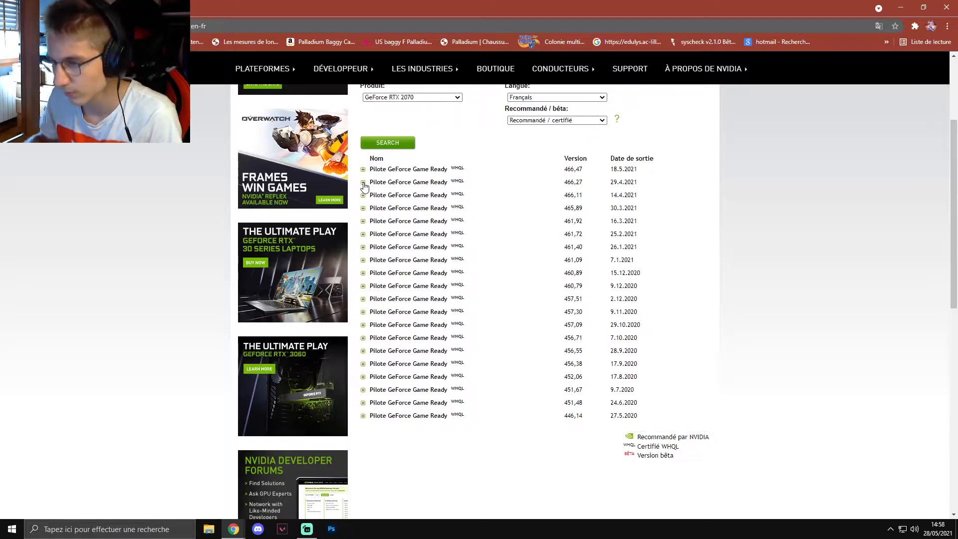
scroll(364, 186, up, 1)
click(364, 232)
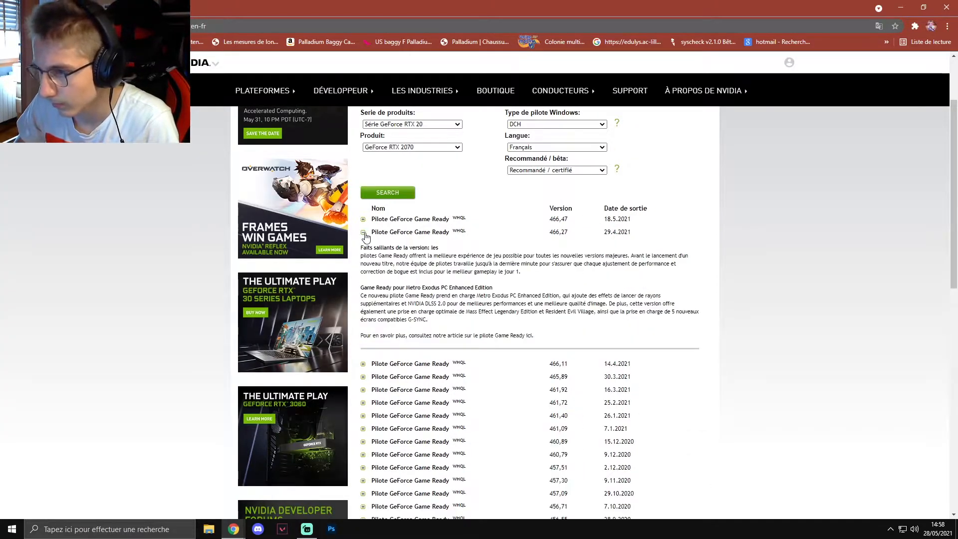
drag(363, 296, 674, 303)
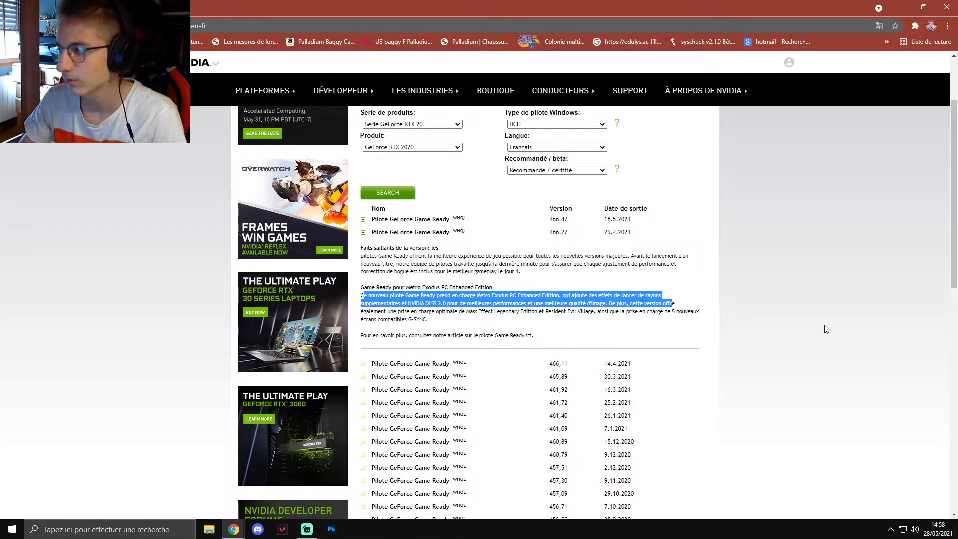
- Highlight the Metro Exodus PC Enhanced Edition heading and the NVIDIA DLSS 2.0 text in driver 466,27's release highlights, and clear the highlight
click(365, 297)
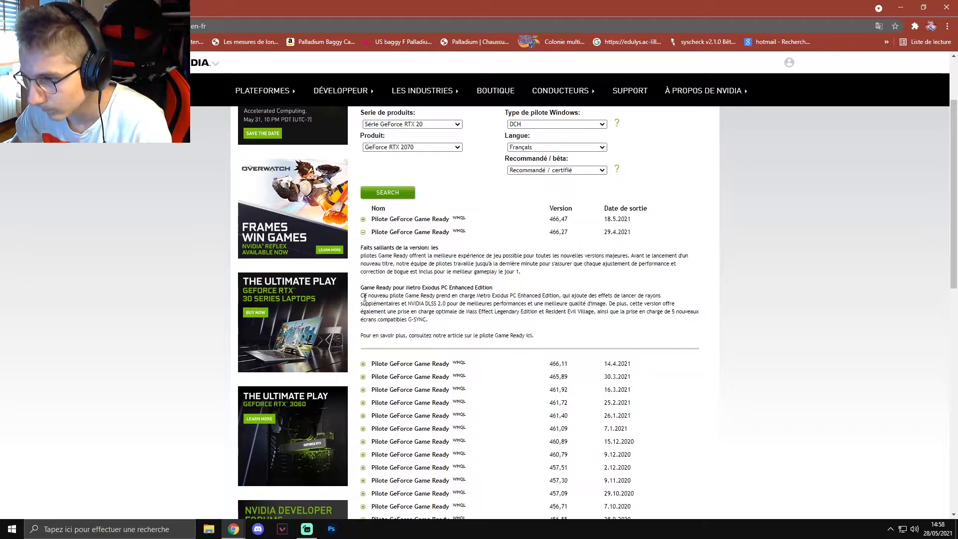
drag(362, 281, 661, 287)
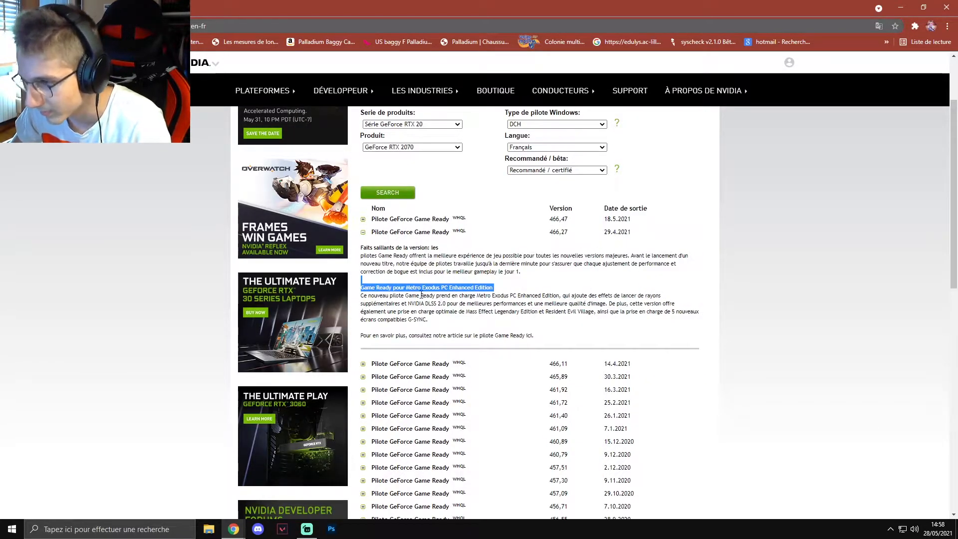
drag(359, 295, 599, 303)
click(453, 303)
click(609, 297)
drag(466, 303, 531, 304)
drag(408, 303, 449, 303)
click(615, 323)
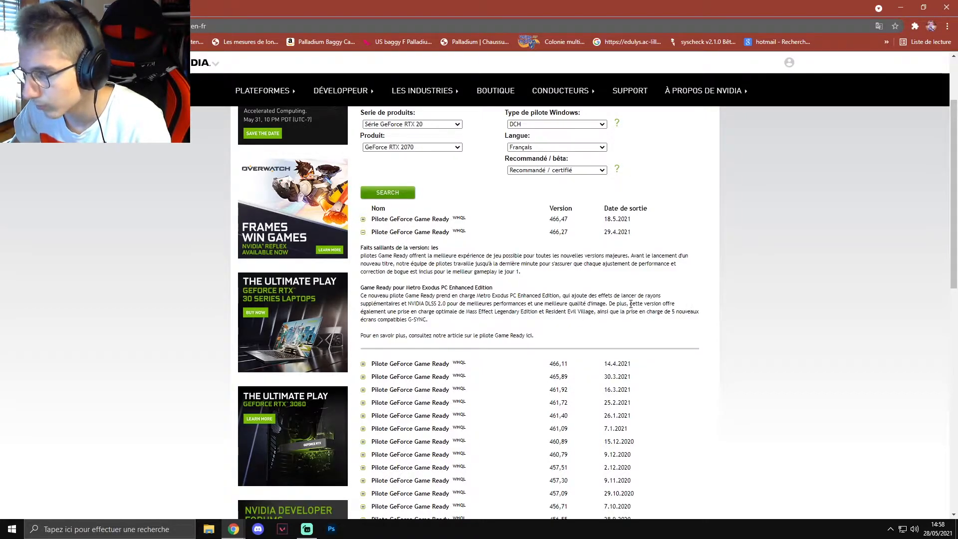
- Highlight the passage about Mass Effect, Resident Evil Village and G-SYNC displays, and collapse the release highlights of driver 466,27
drag(362, 312, 429, 323)
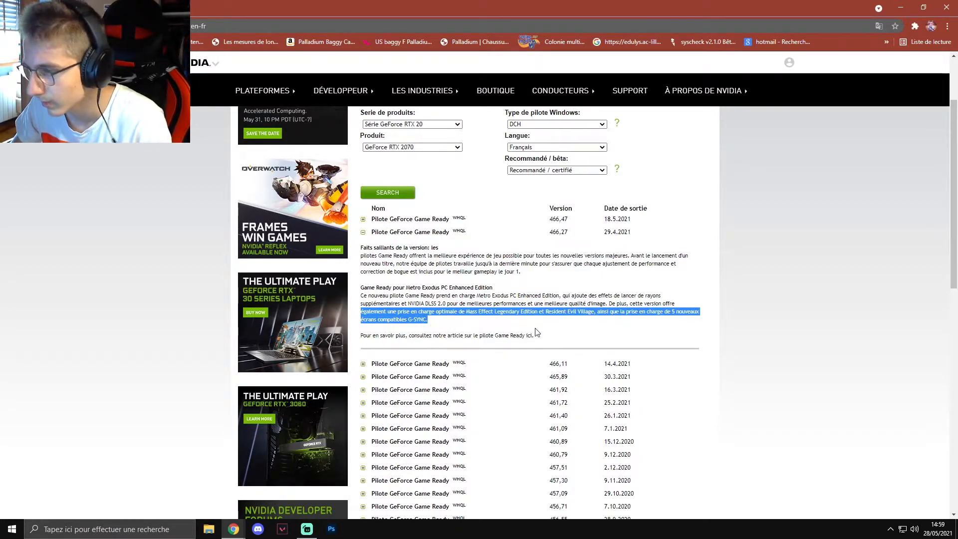
click(781, 333)
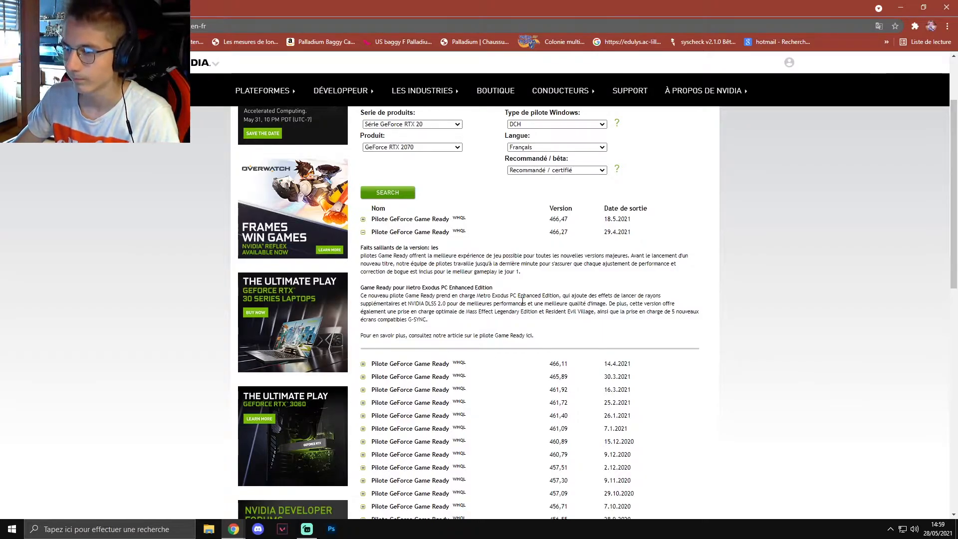
click(363, 234)
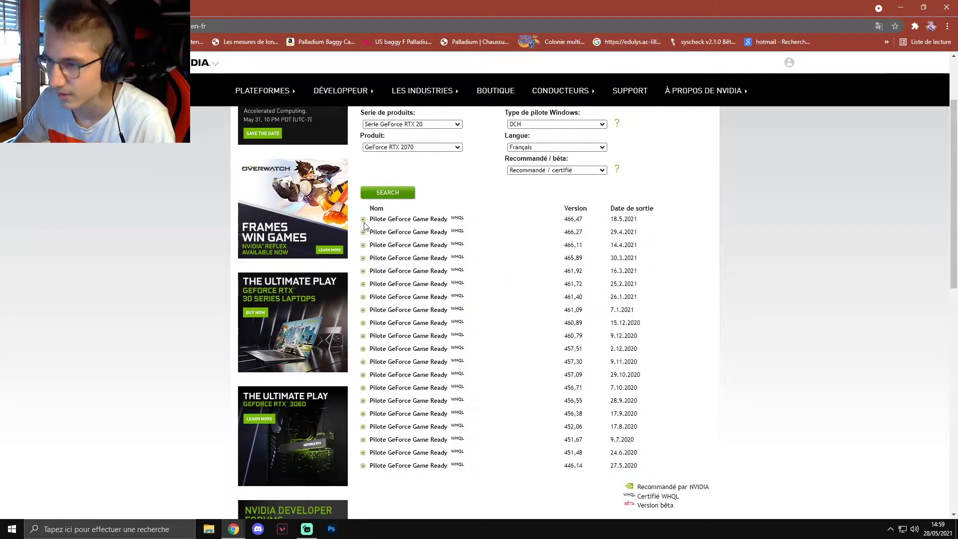
- Expand the release highlights of driver version 466,47, highlight the text about Days Gone support, and collapse them again
click(363, 219)
drag(361, 284, 483, 282)
click(582, 296)
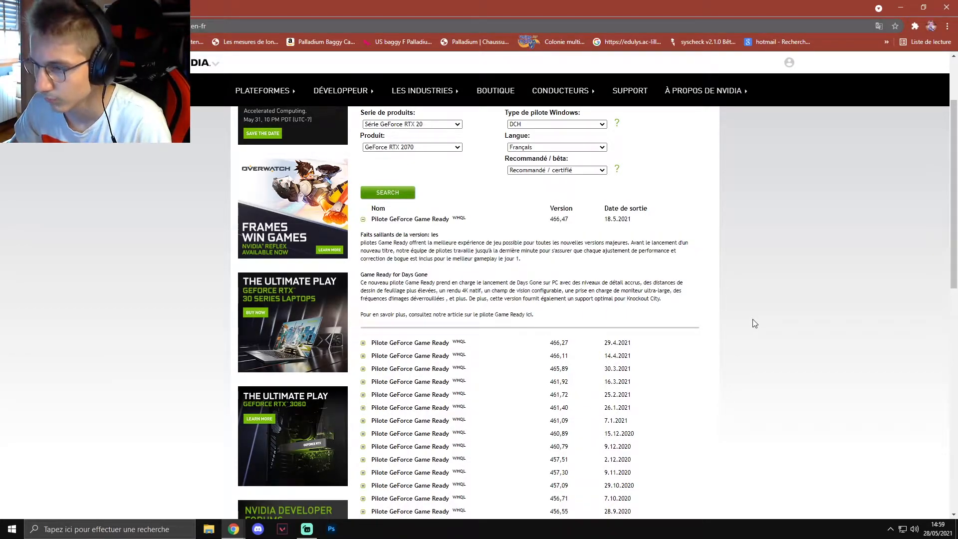
drag(579, 282, 689, 314)
click(810, 307)
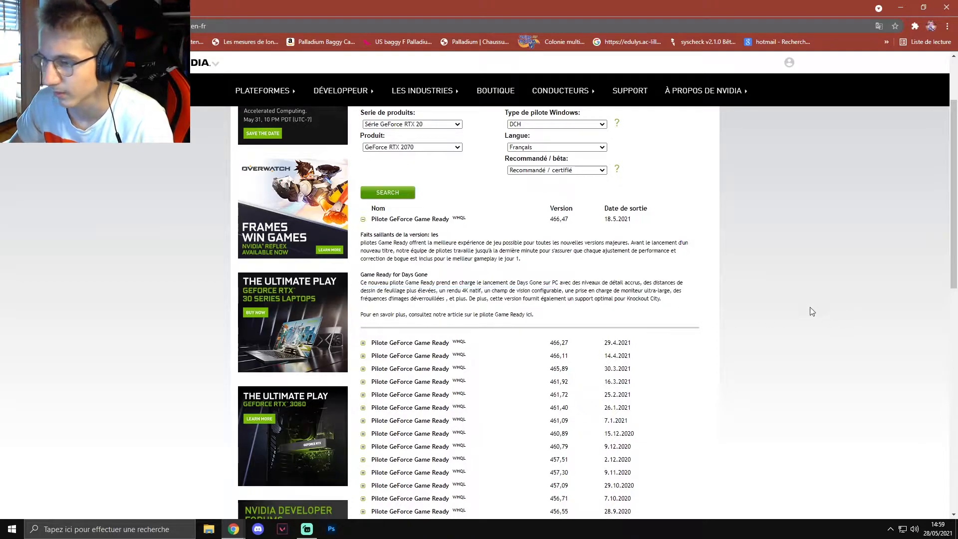
click(363, 219)
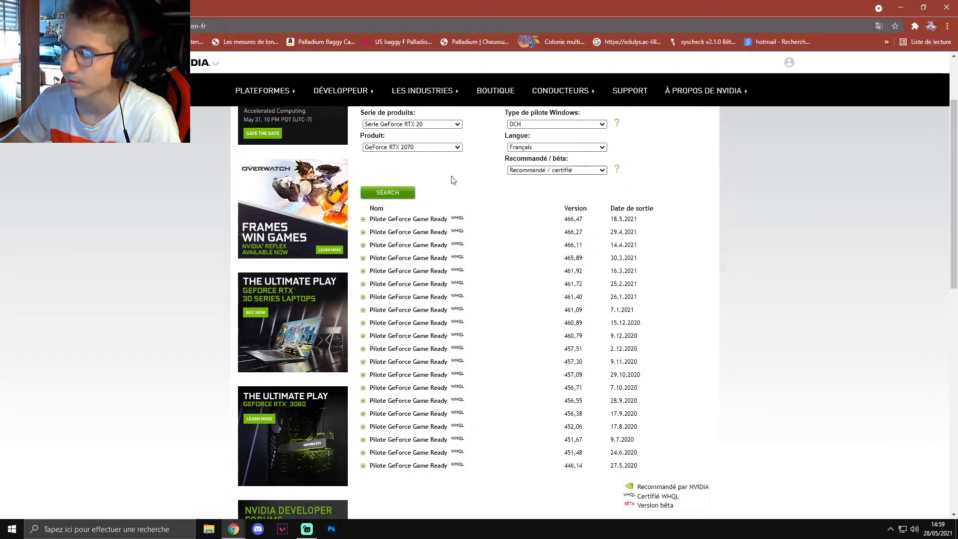
- Expand the release highlights of driver 466,11, highlight its version number, and collapse the entry again
click(363, 246)
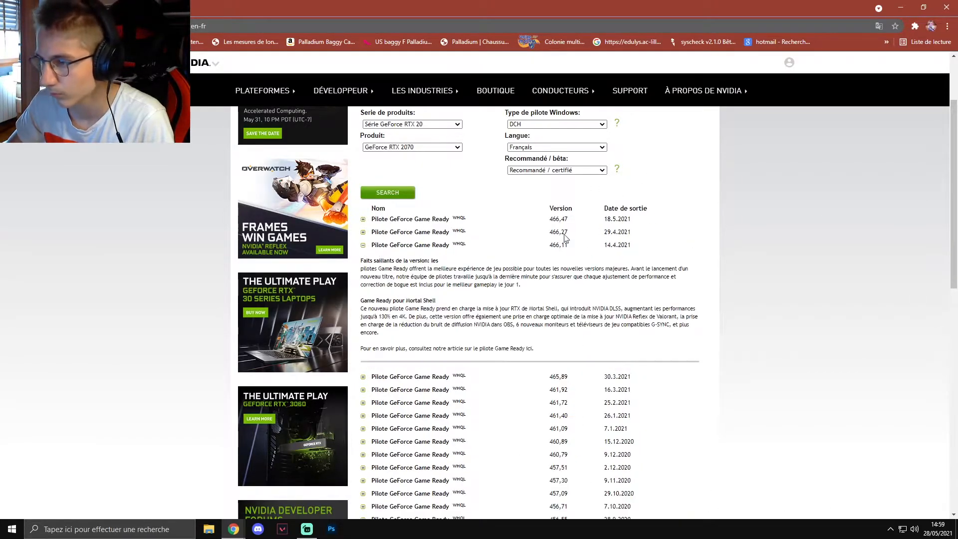
drag(550, 245, 586, 250)
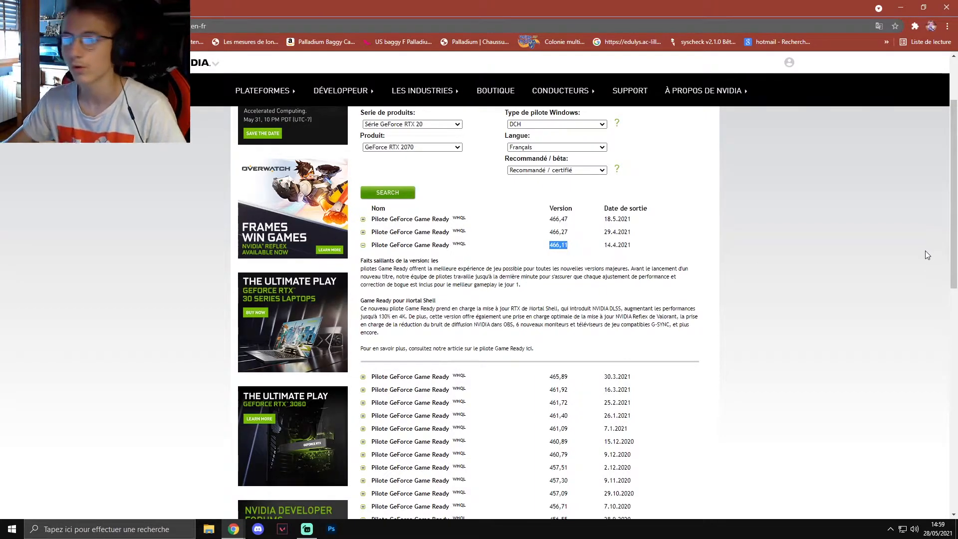
click(858, 275)
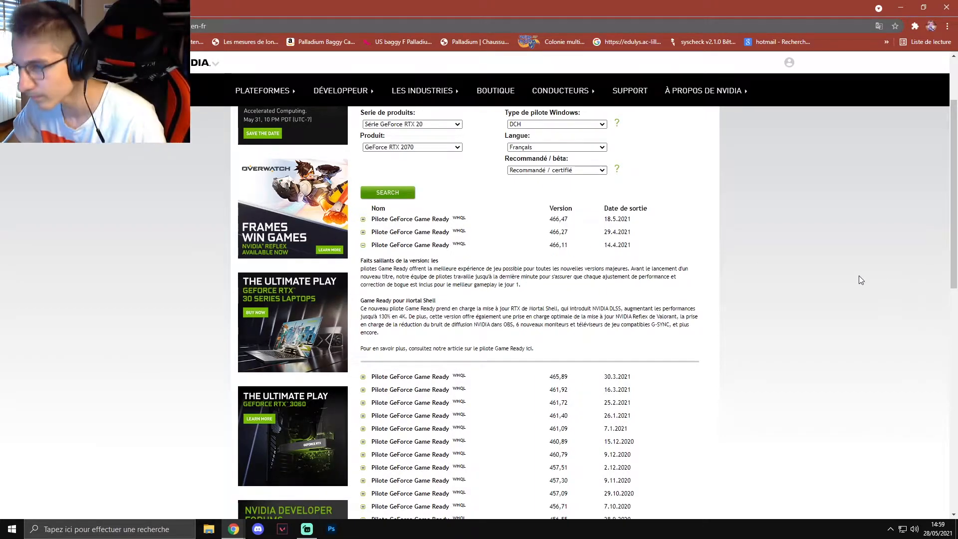
click(363, 245)
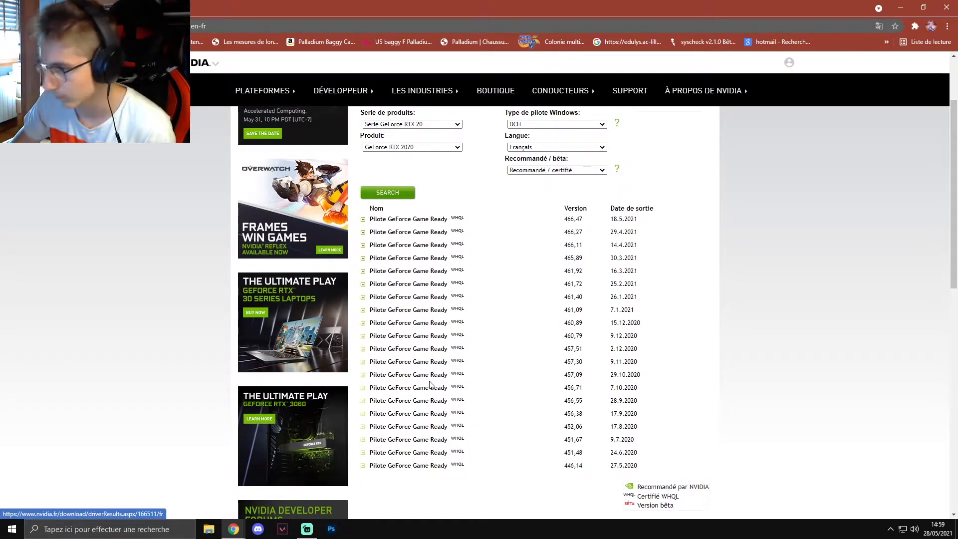
- Open the details page of Game Ready driver 466,11 and download its installer
click(424, 246)
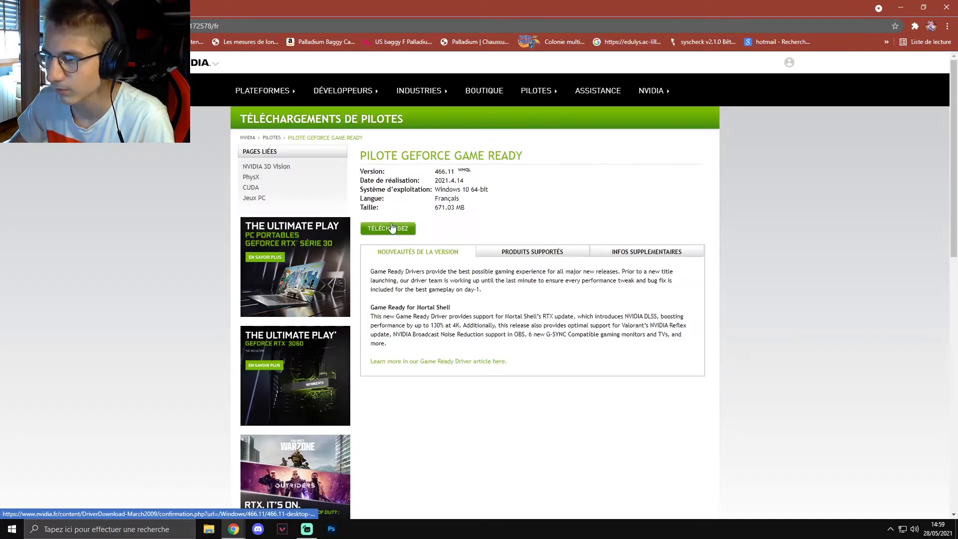
click(386, 228)
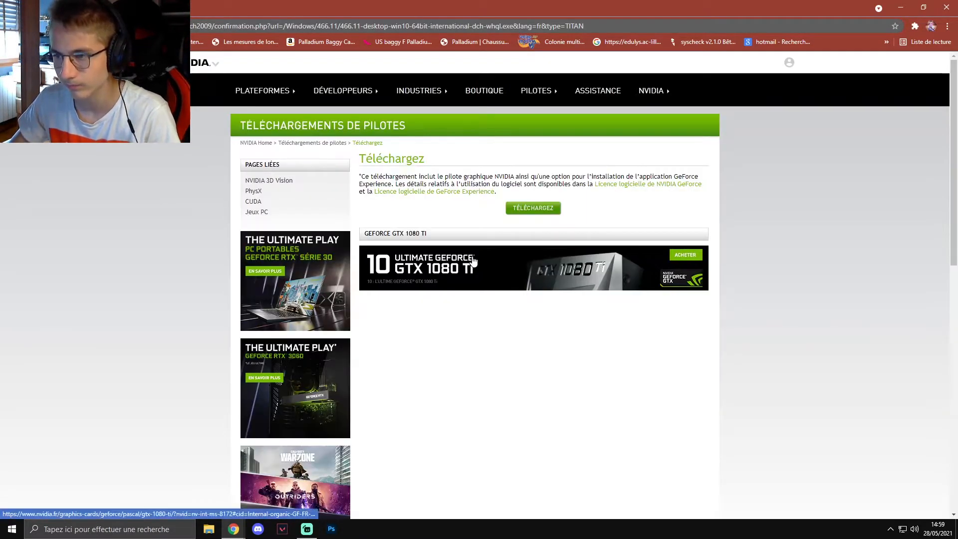
click(530, 207)
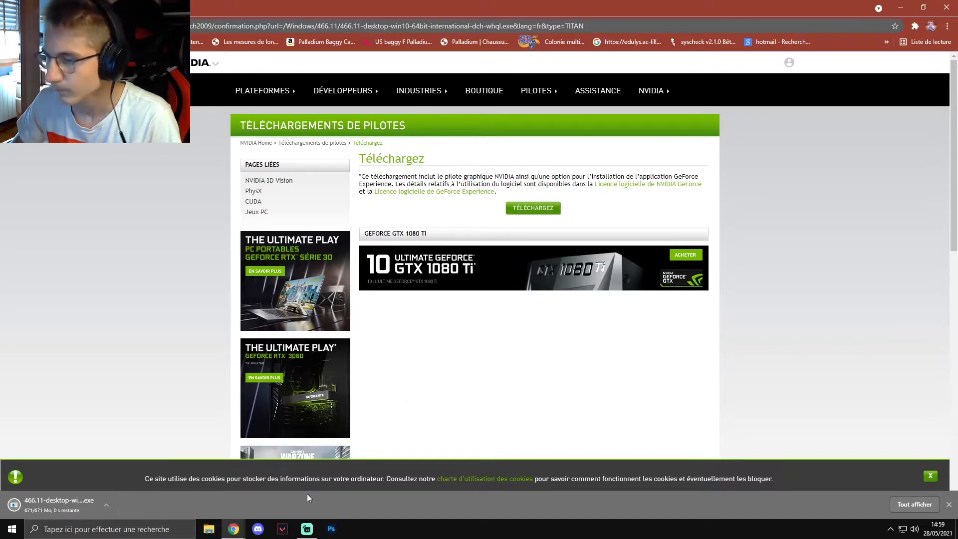
- Run the downloaded 466.11 installer and extract the driver files to the default folder
click(51, 504)
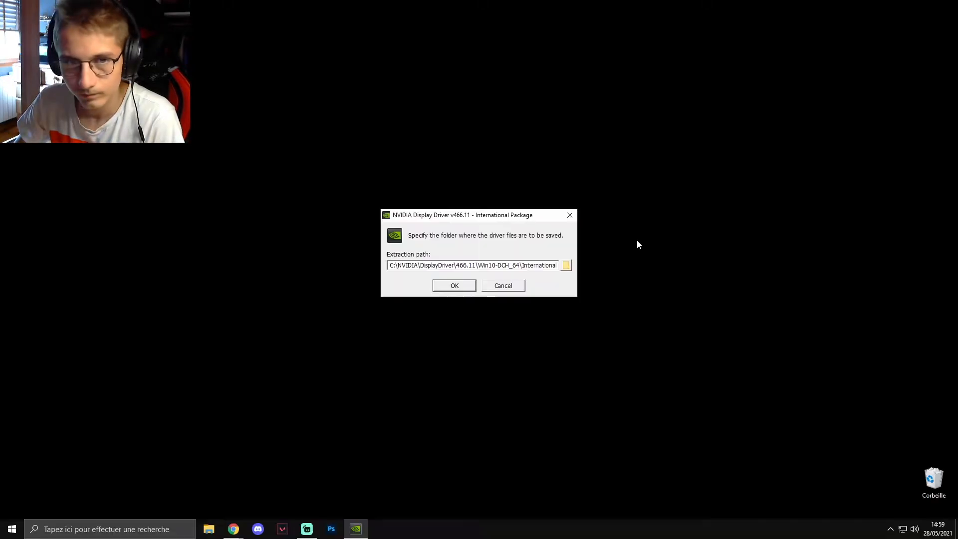
click(455, 285)
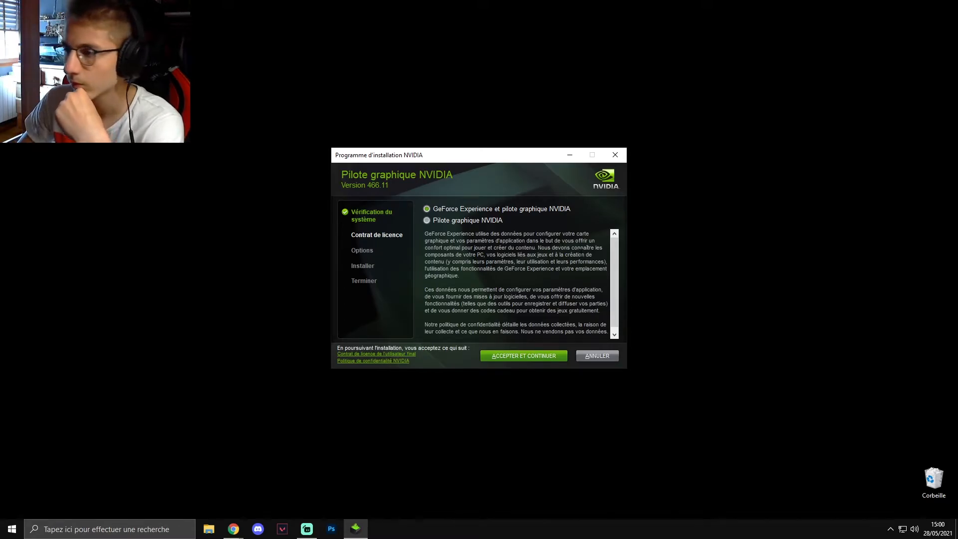
scroll(517, 284, down, 2)
scroll(516, 284, up, 2)
scroll(516, 284, down, 2)
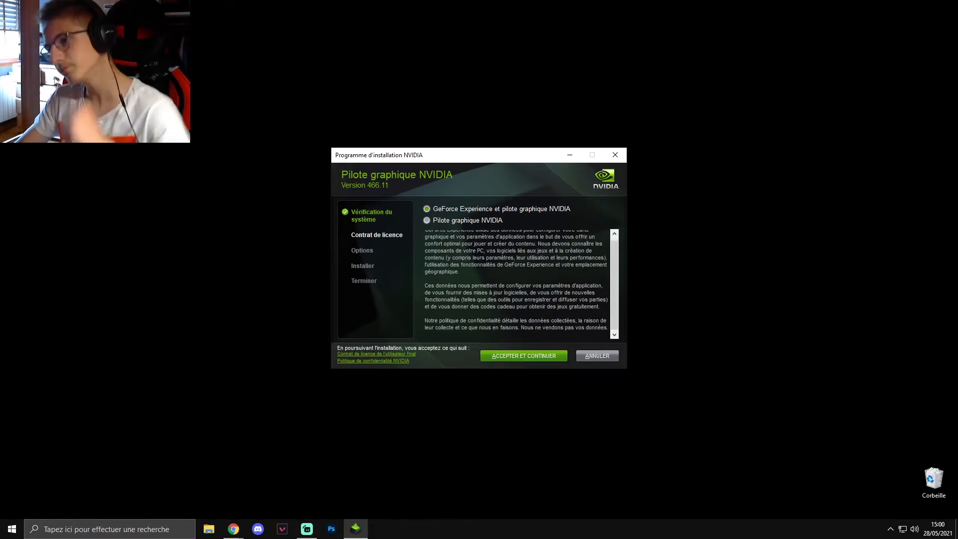
scroll(516, 284, up, 2)
scroll(517, 284, down, 2)
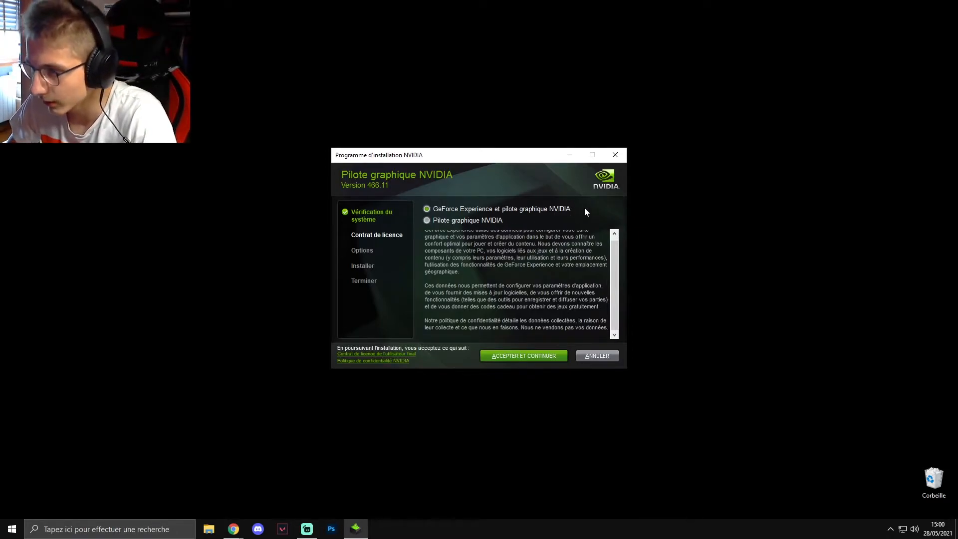
click(427, 221)
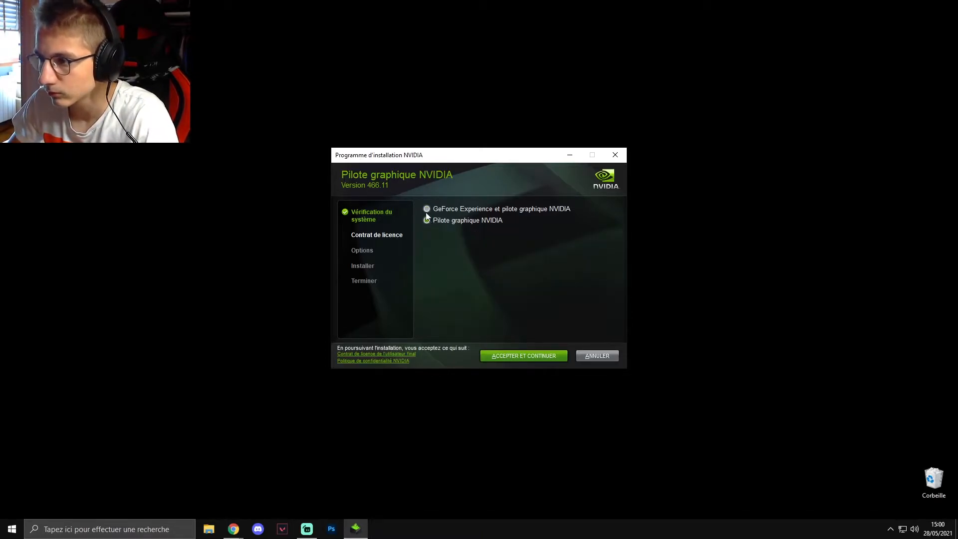
click(426, 209)
click(427, 220)
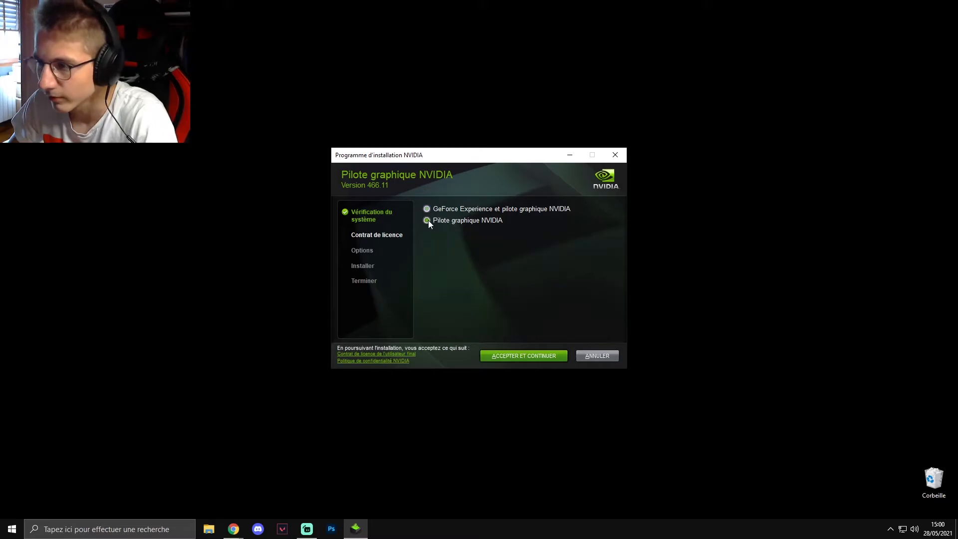
click(427, 209)
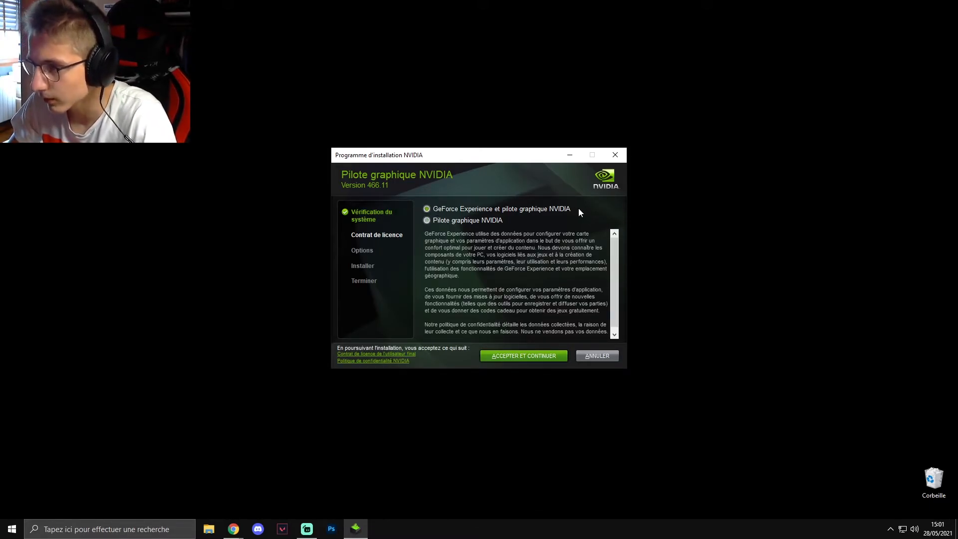
click(429, 220)
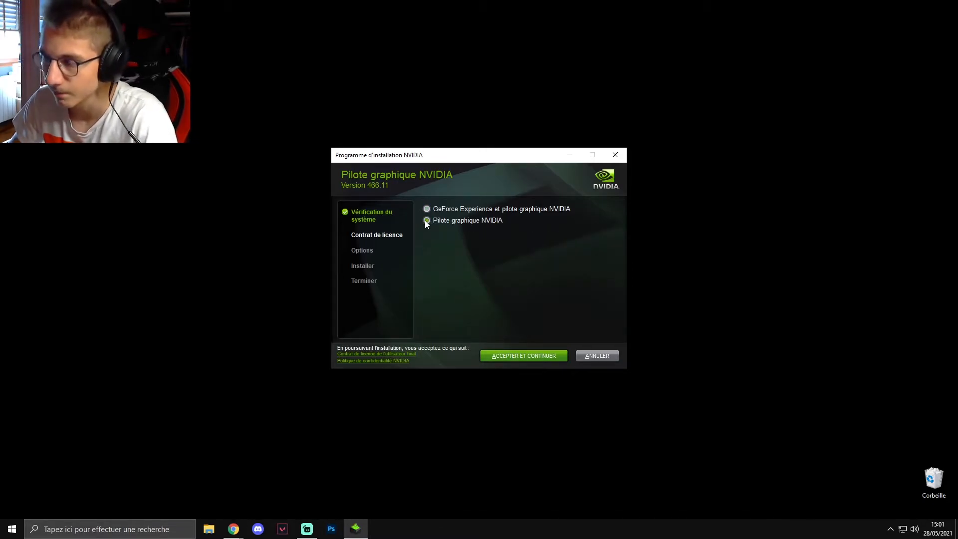
- Choose to install GeForce Experience together with the NVIDIA graphics driver, and accept the licence agreement
click(427, 210)
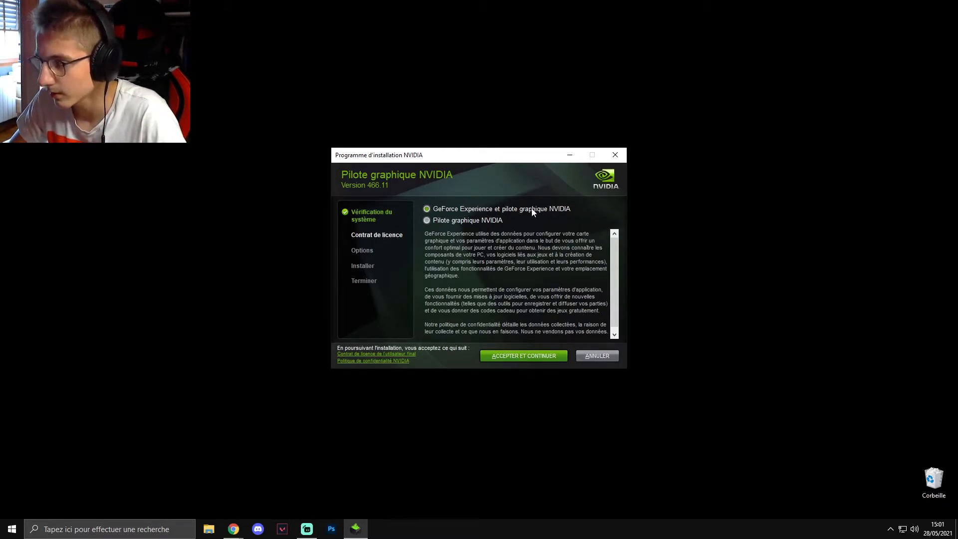
click(517, 357)
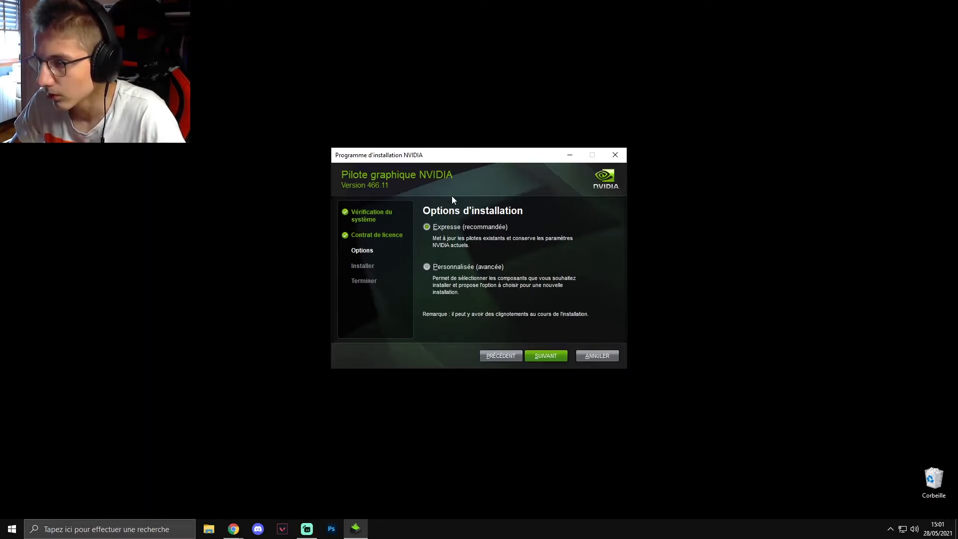
- Choose the custom (Personnalisée) installation, enable "Effectuer une nouvelle installation" with all components kept, and start the installation
click(429, 267)
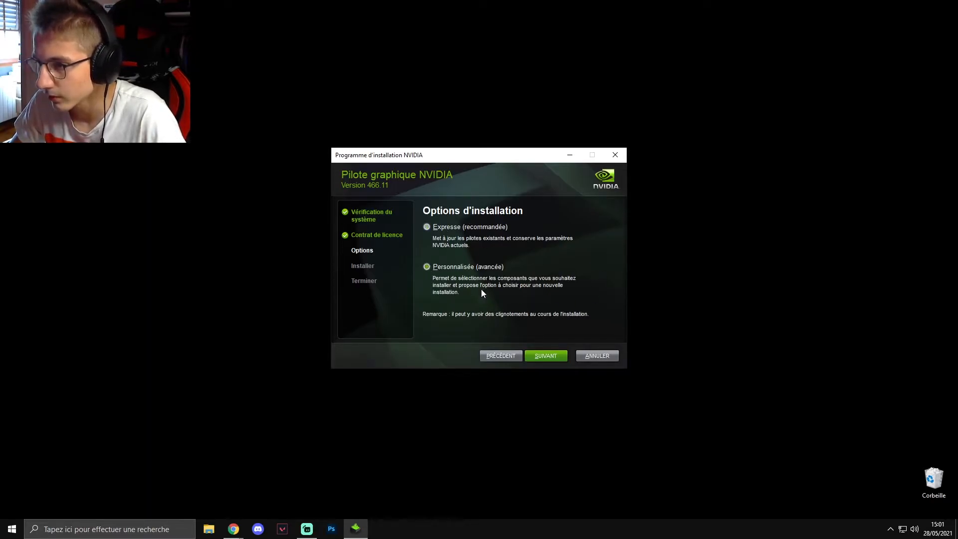
click(539, 357)
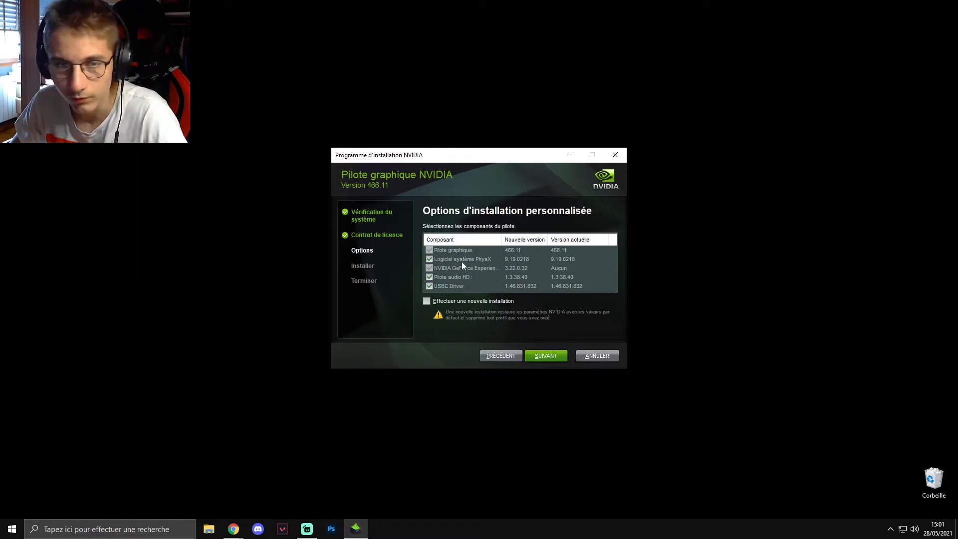
click(499, 356)
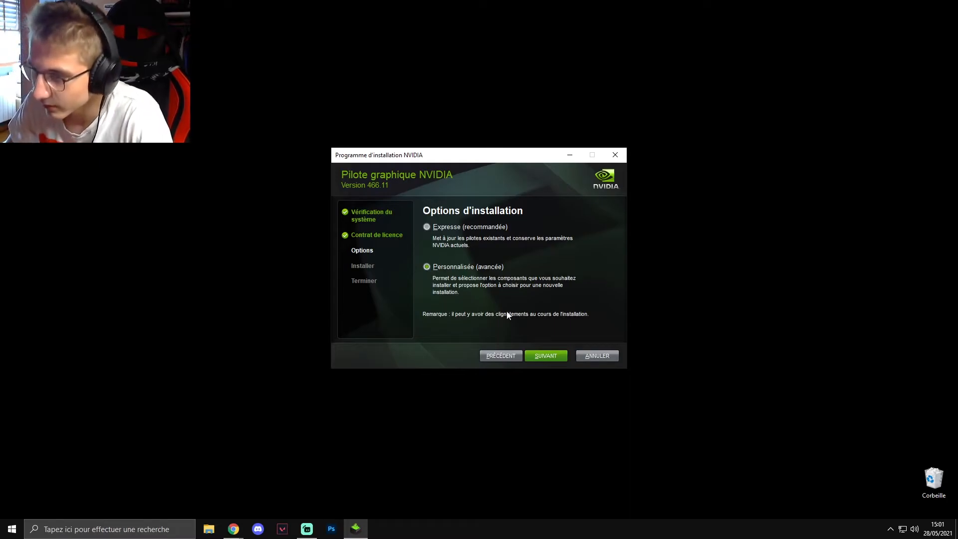
click(538, 353)
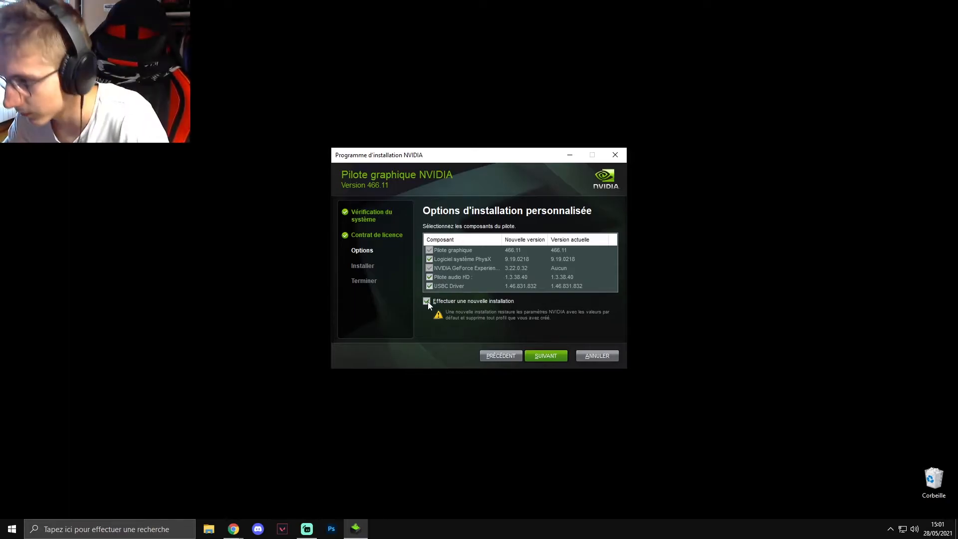
click(426, 300)
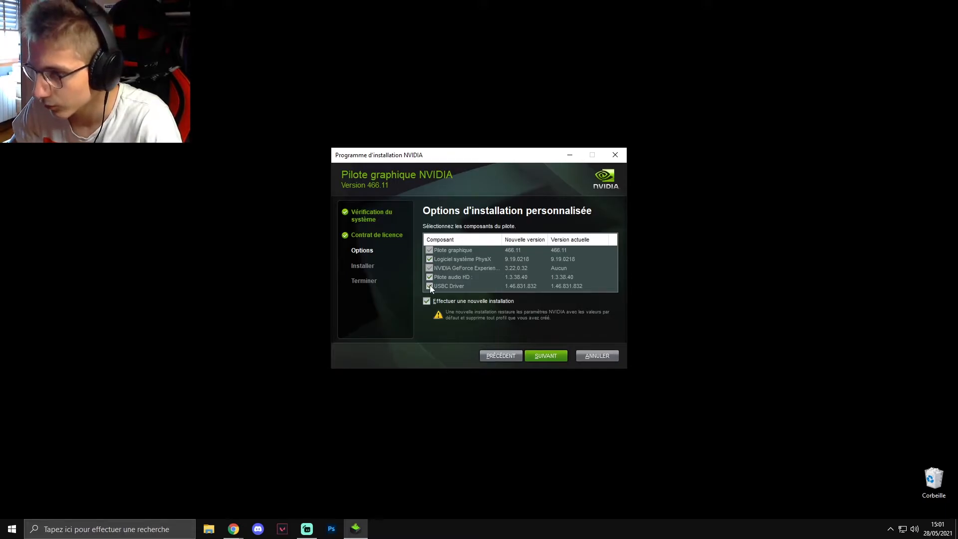
click(540, 355)
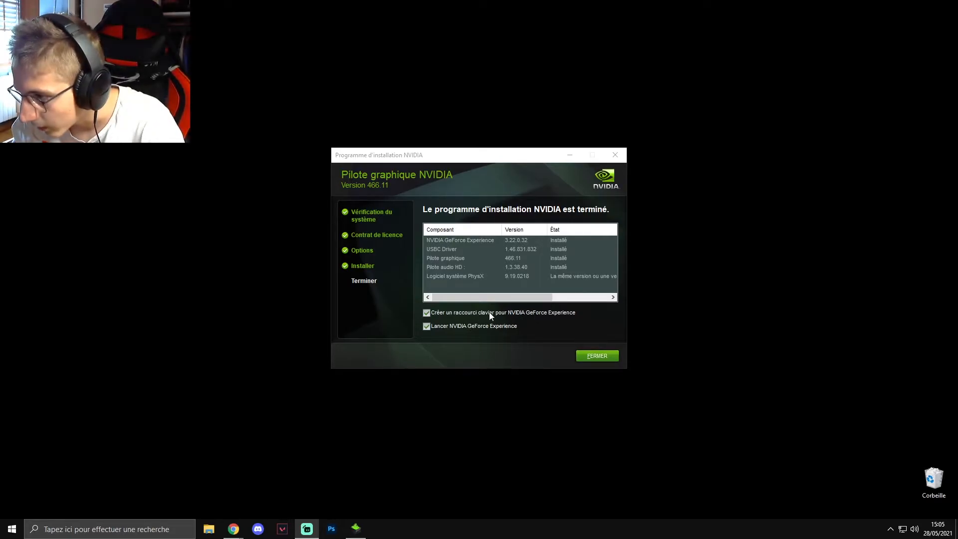
- Disable launching NVIDIA GeForce Experience and close the finished installer
click(427, 327)
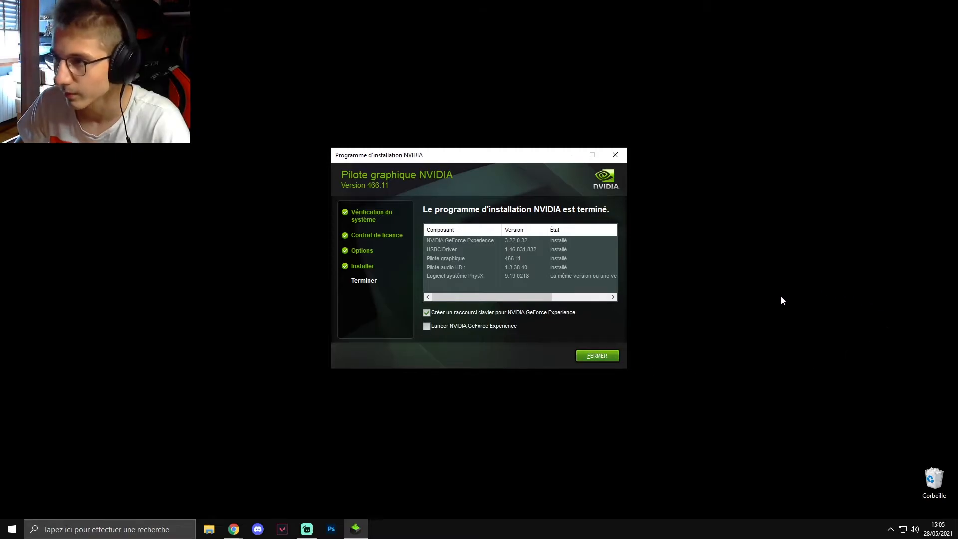
key(Return)
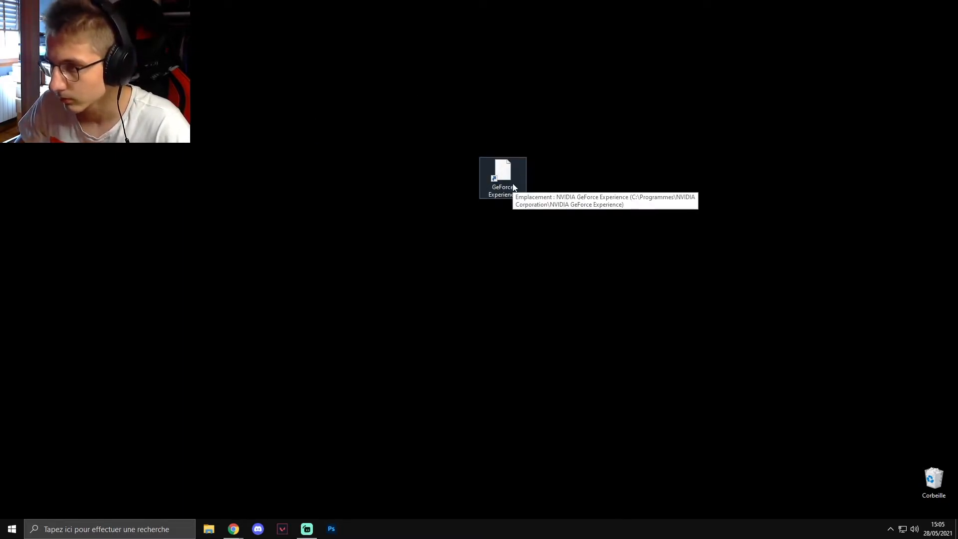
- Open GeForce Experience from its desktop shortcut
drag(389, 123, 577, 192)
double_click(499, 167)
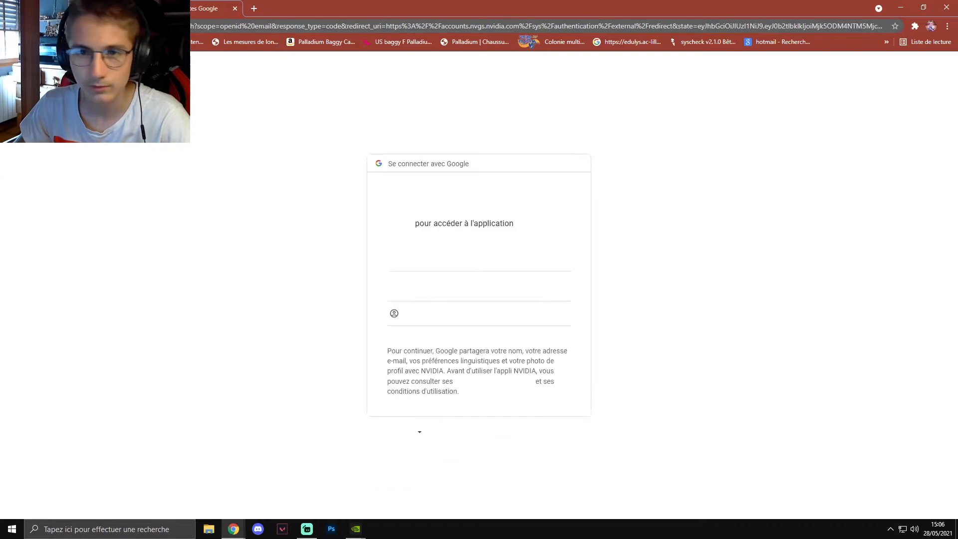
drag(330, 7, 0, 30)
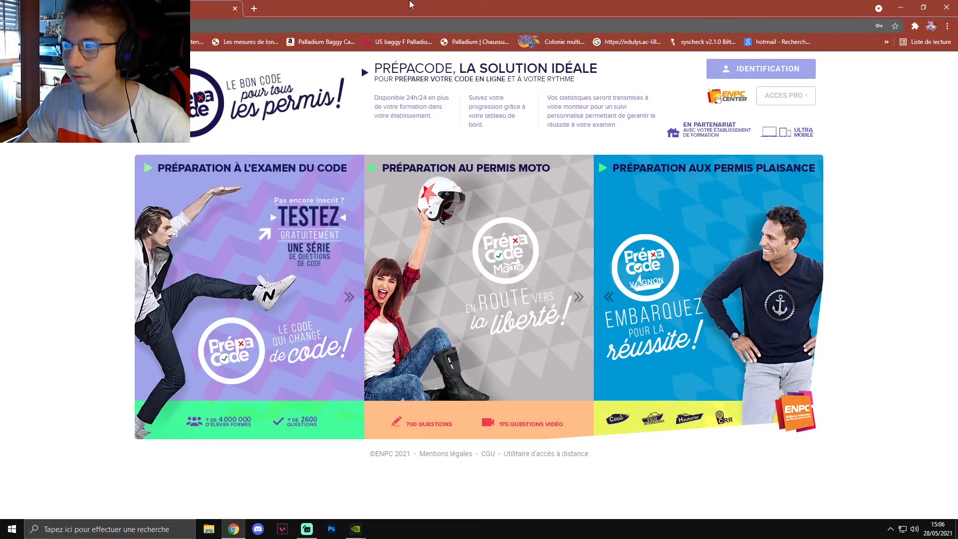
drag(412, 3, 0, 4)
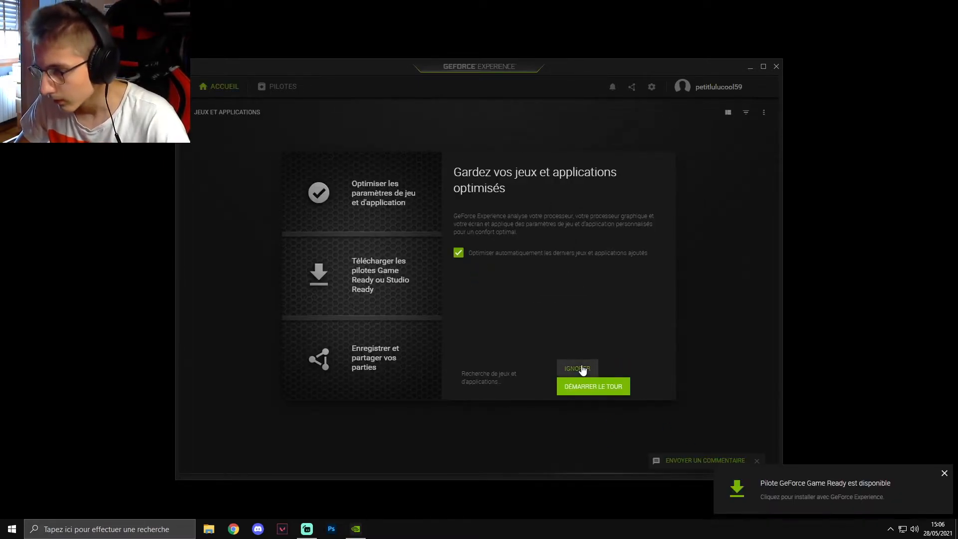
- Skip the GeForce Experience introductory tour and dismiss the driver update notification
click(581, 369)
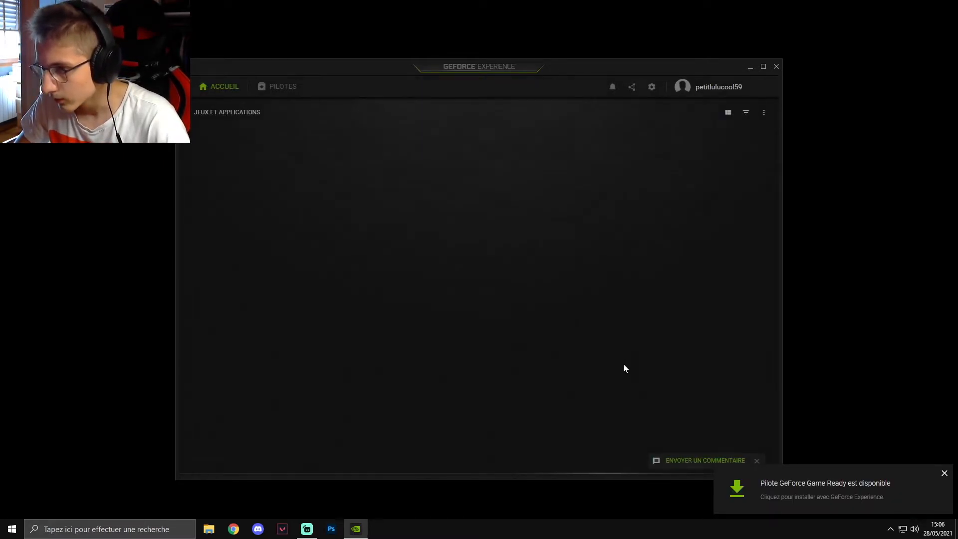
click(944, 473)
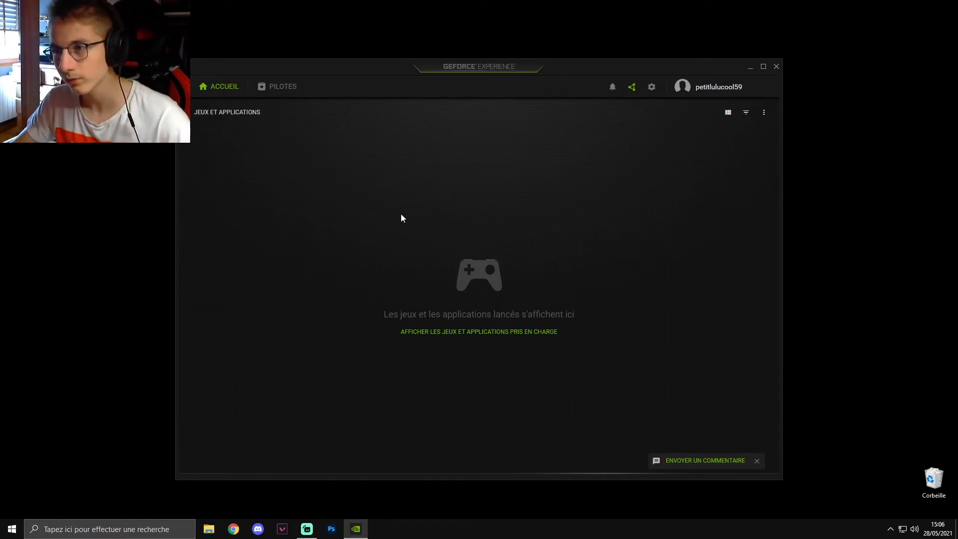
- Review the GeForce Experience drivers page, dismissing its preferences tip, and compare the available Game Ready driver with the installed one
drag(391, 66, 442, 64)
click(325, 84)
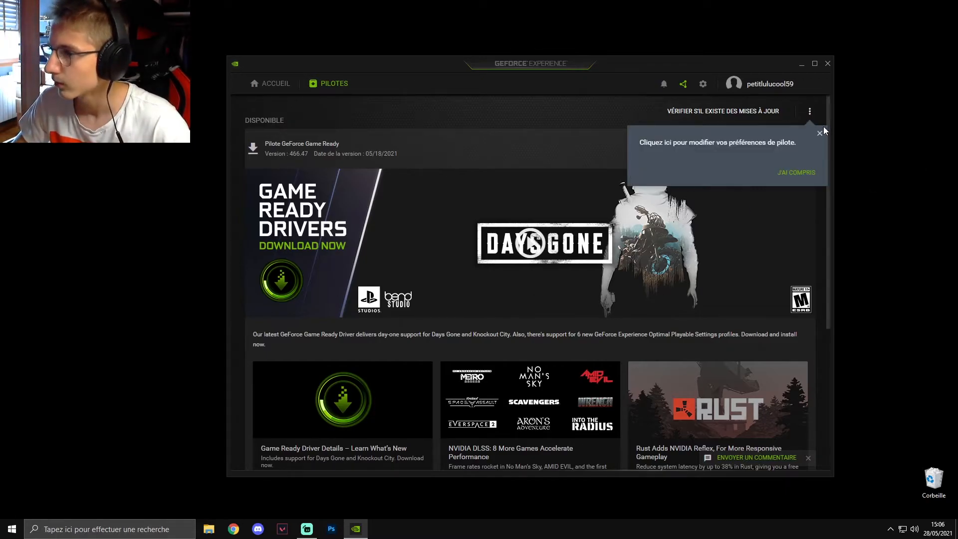
click(820, 132)
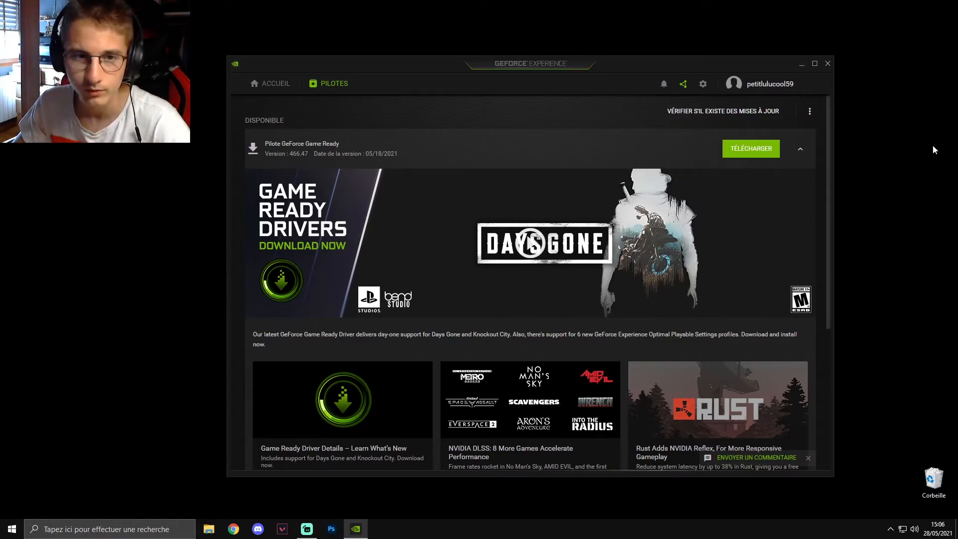
scroll(735, 298, down, 5)
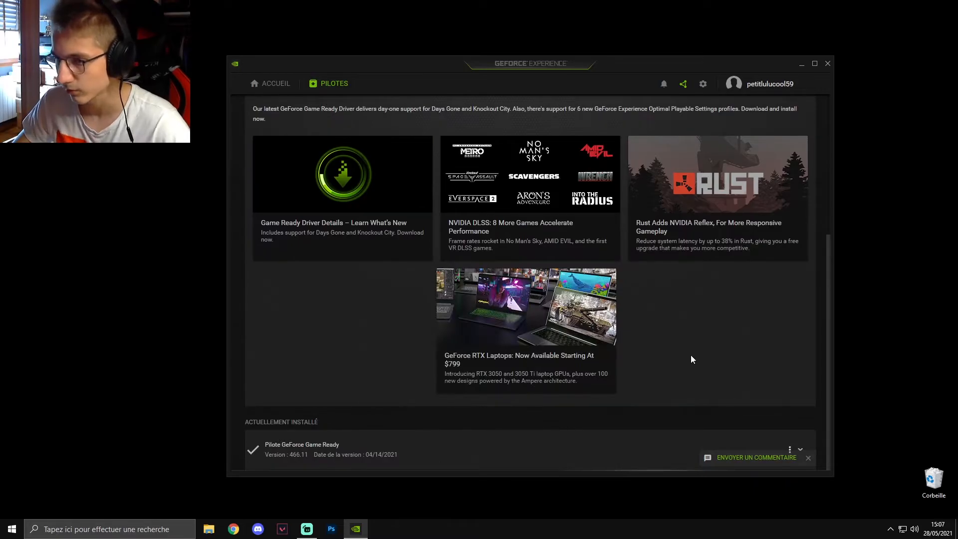
scroll(797, 386, up, 3)
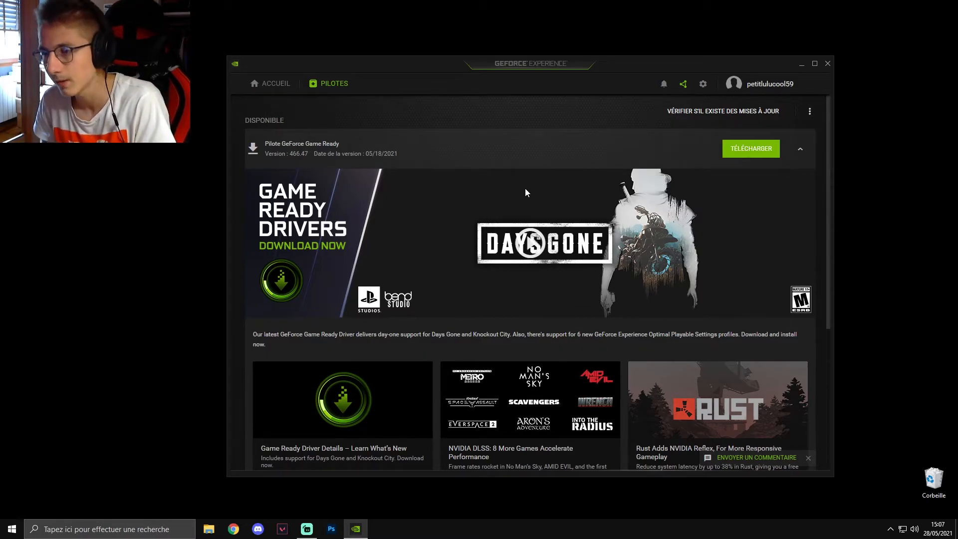
scroll(525, 188, down, 10)
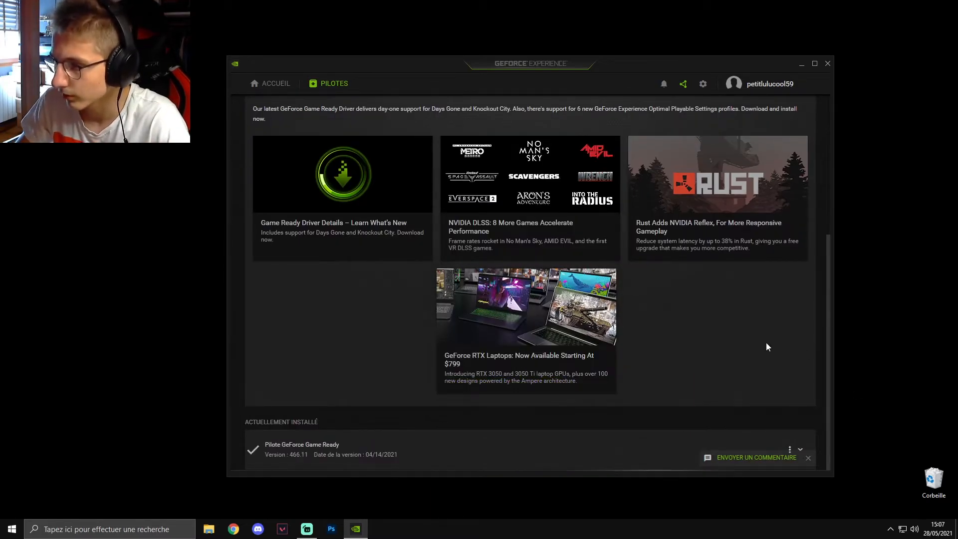
scroll(775, 342, up, 10)
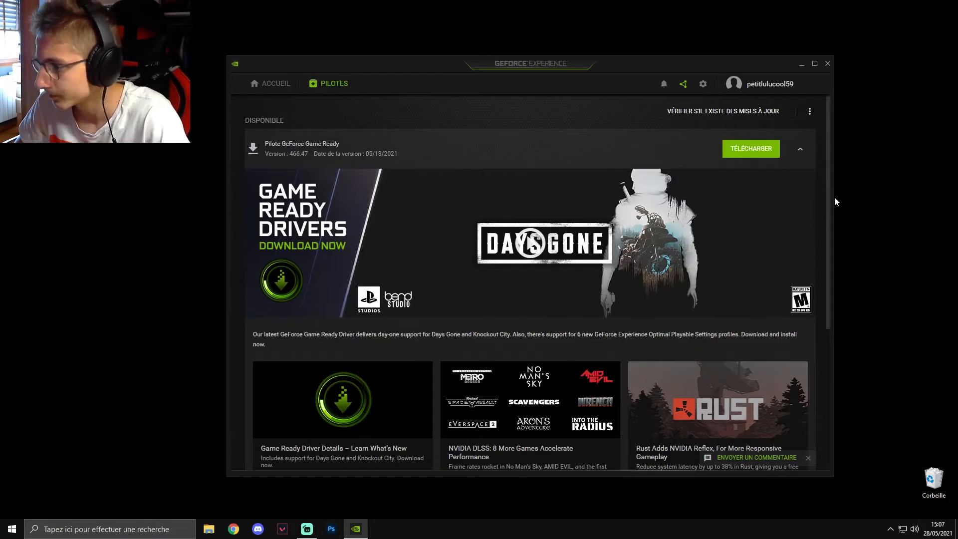
scroll(828, 199, down, 10)
scroll(819, 303, up, 10)
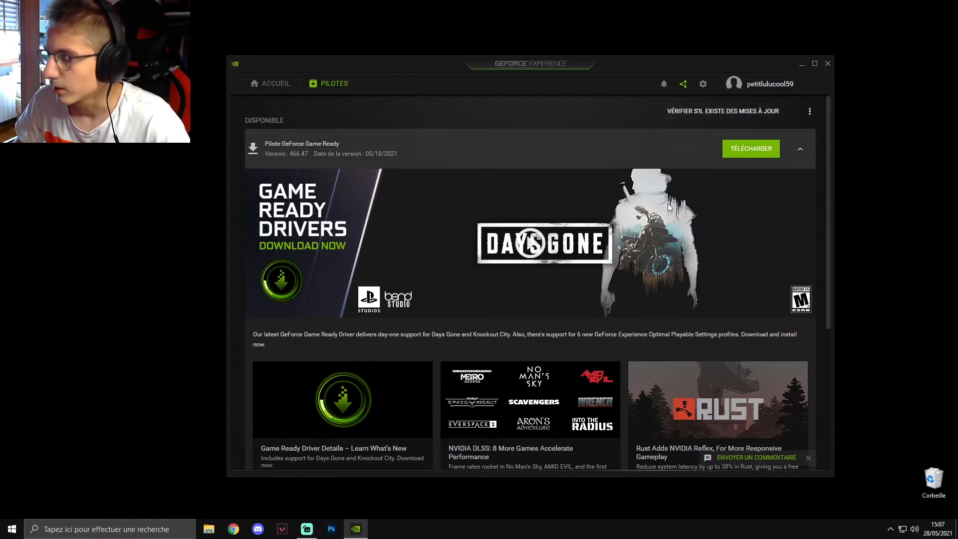
- Turn off the in-game overlay (Superposition en jeu) in the general settings of GeForce Experience
click(704, 86)
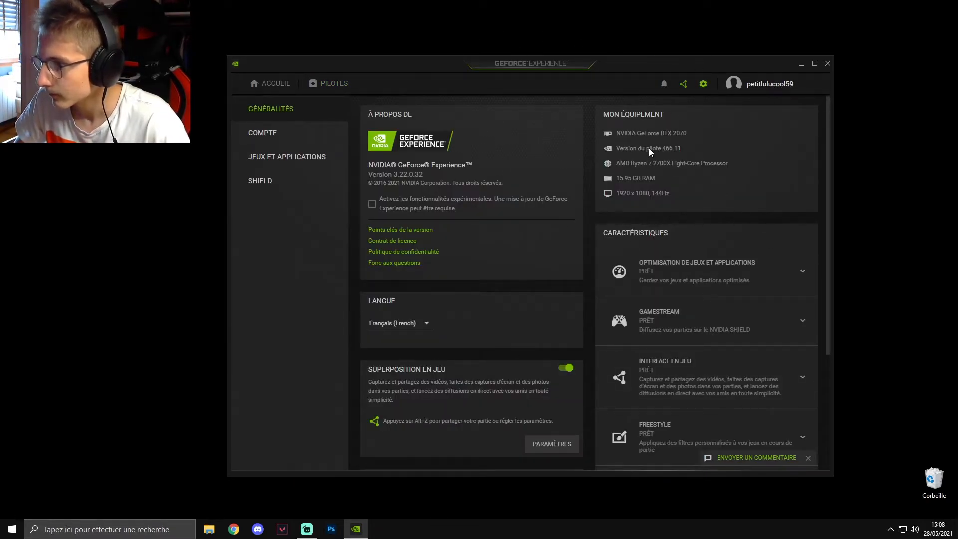
scroll(807, 223, down, 3)
scroll(807, 224, up, 3)
scroll(626, 213, down, 3)
click(565, 203)
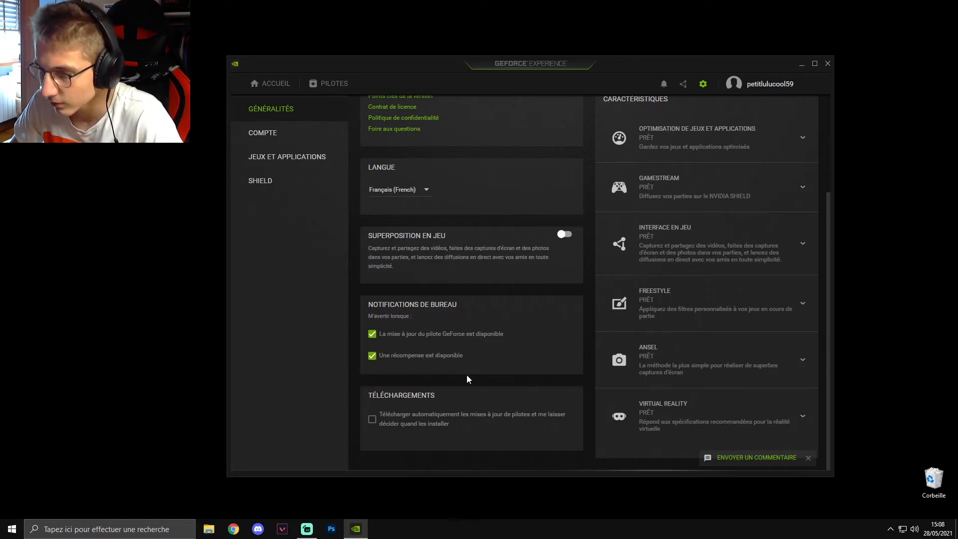
scroll(536, 369, up, 3)
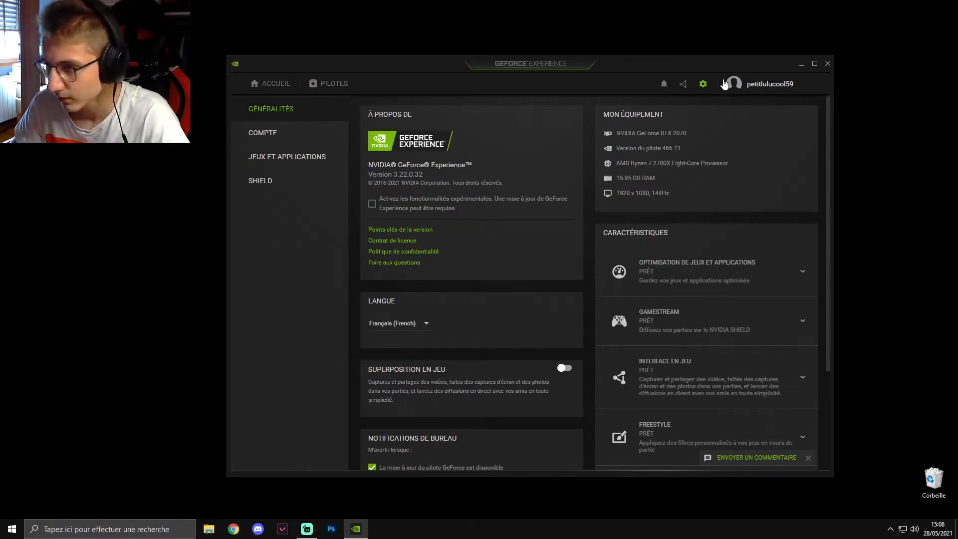
- Disable automatic optimisation of newly added games and applications in the Jeux et applications settings
click(279, 133)
click(278, 157)
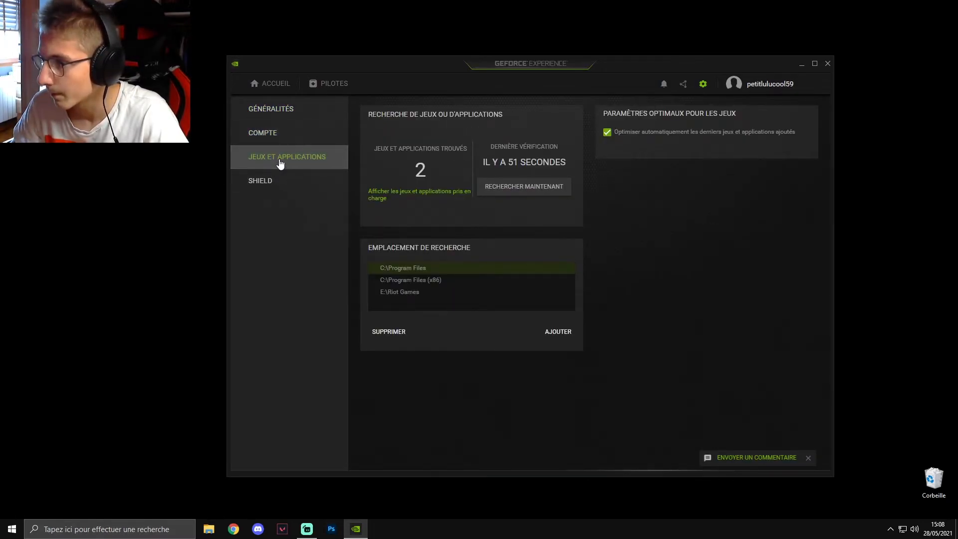
click(606, 134)
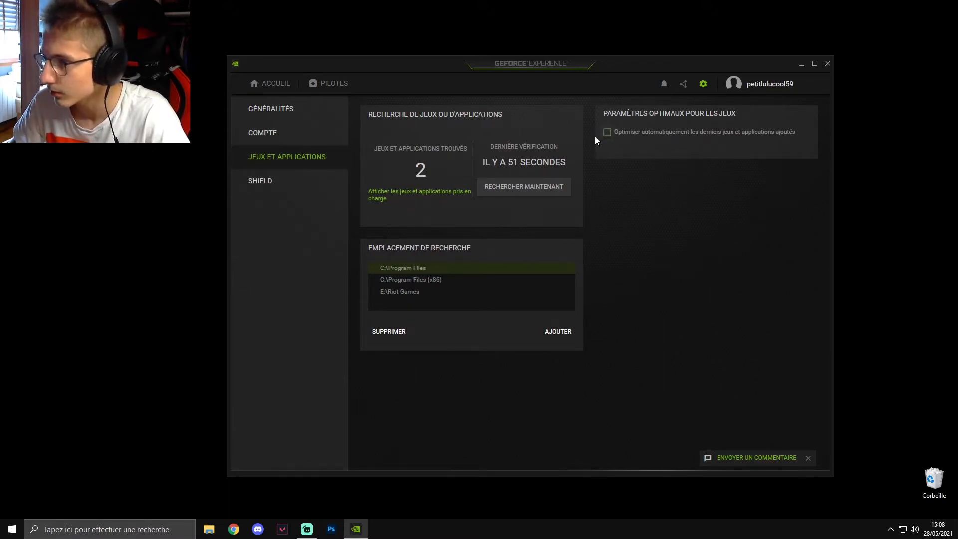
- Check the GameStream setting on the SHIELD page and return through the general settings to the home page
click(282, 181)
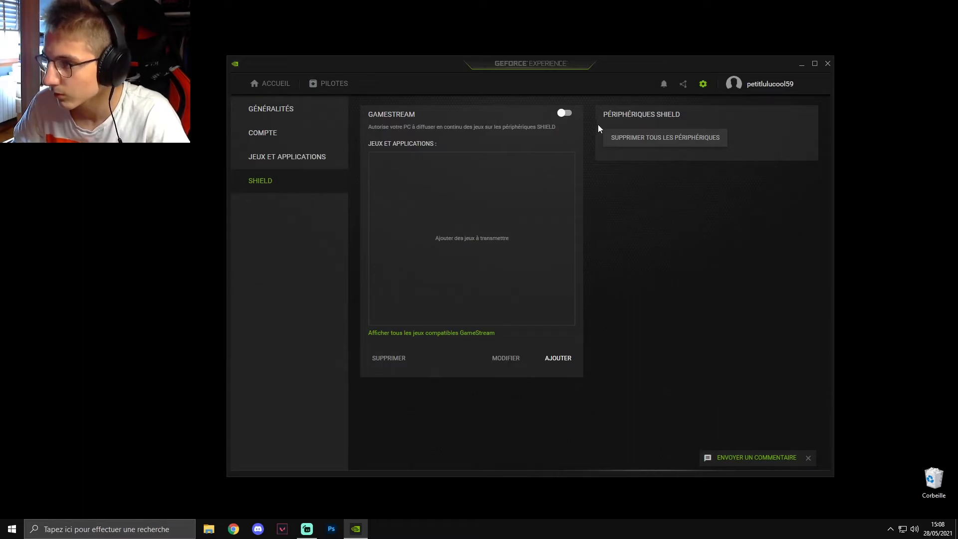
click(271, 111)
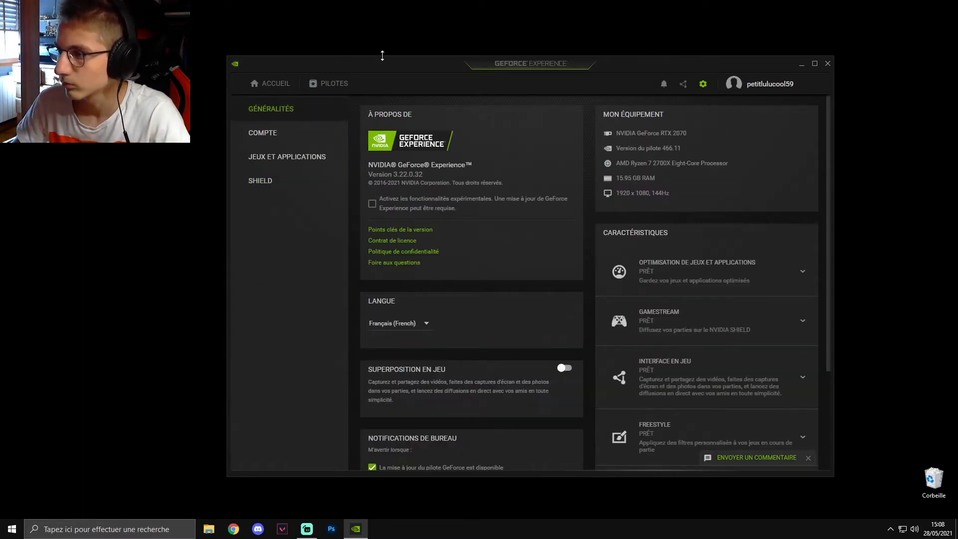
click(250, 86)
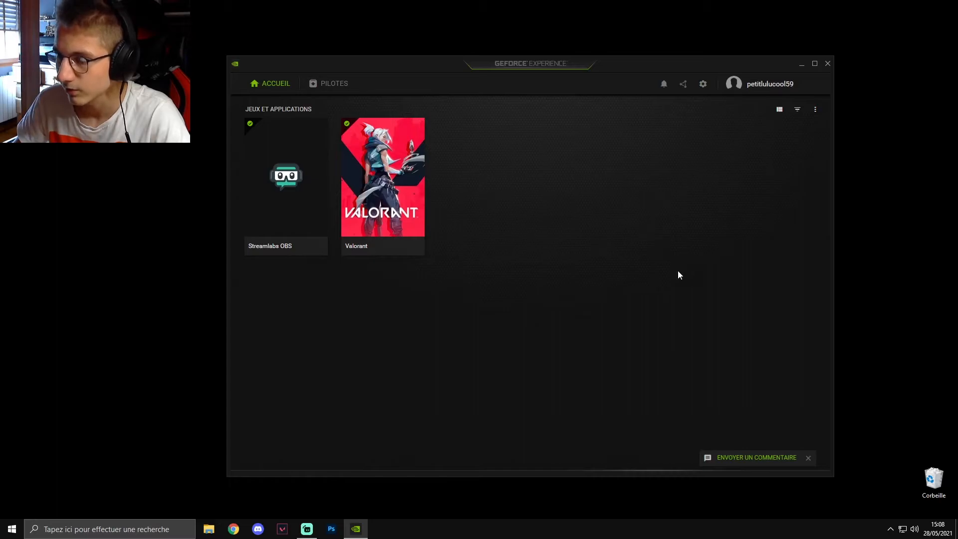
- Close the GeForce Experience window and quit its background process from the notification area
click(827, 64)
click(891, 530)
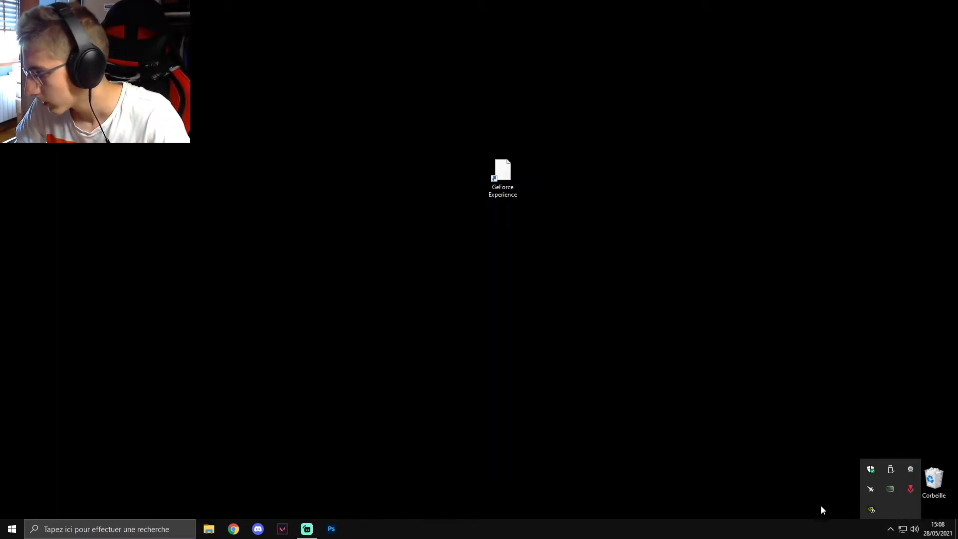
right_click(871, 508)
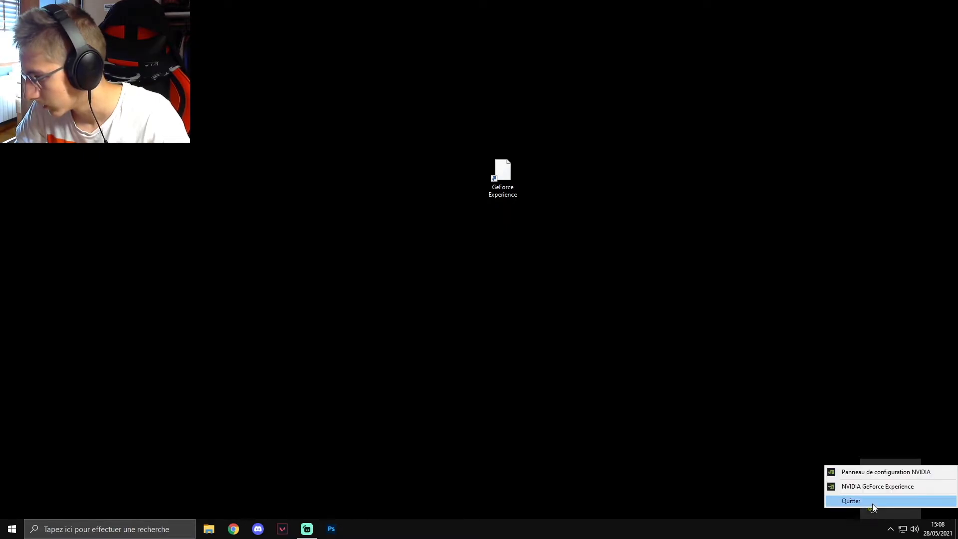
click(875, 486)
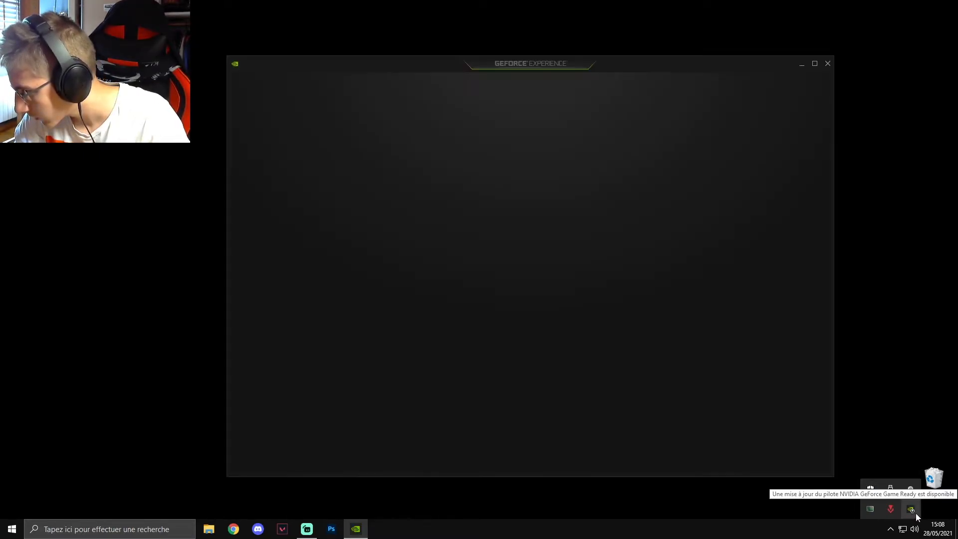
click(828, 63)
right_click(912, 509)
click(869, 499)
click(761, 358)
- Delete the GeForce Experience shortcut from the desktop
right_click(292, 241)
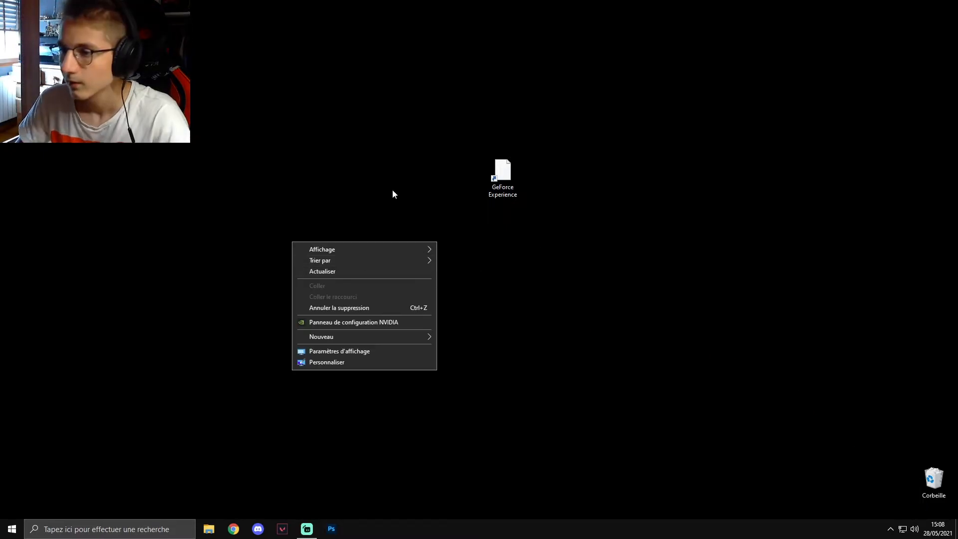
click(511, 173)
key(Delete)
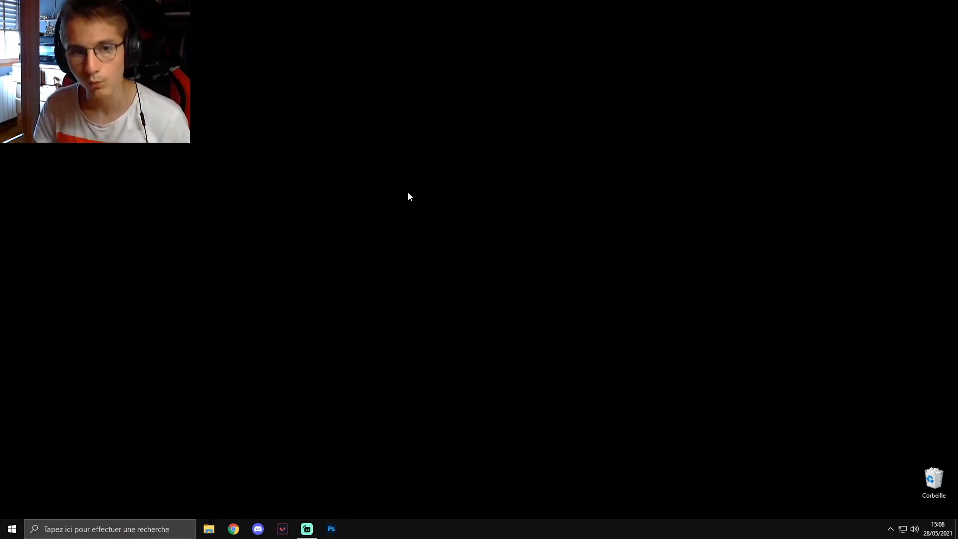
- Open the NVIDIA Control Panel, accept its licence agreement, and move its window to the middle of the desktop
right_click(440, 183)
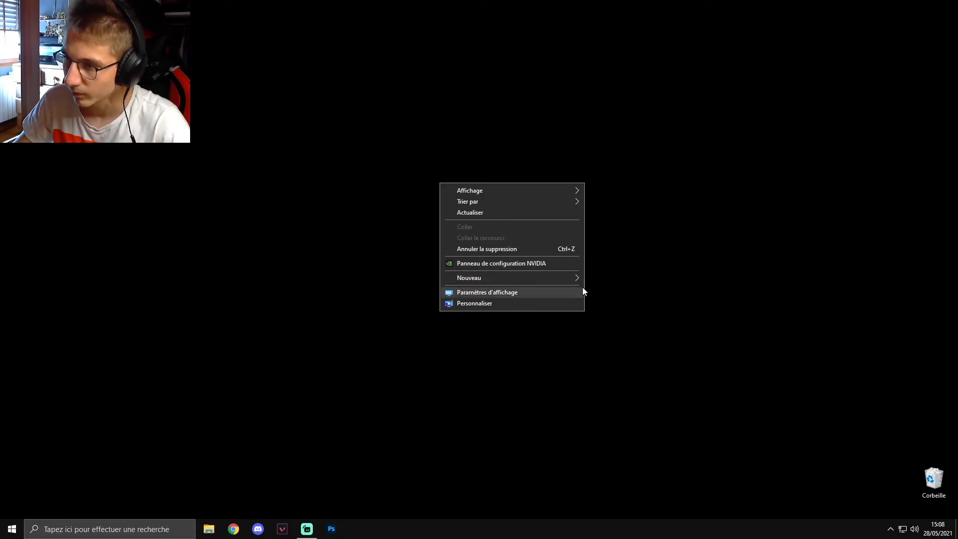
click(501, 263)
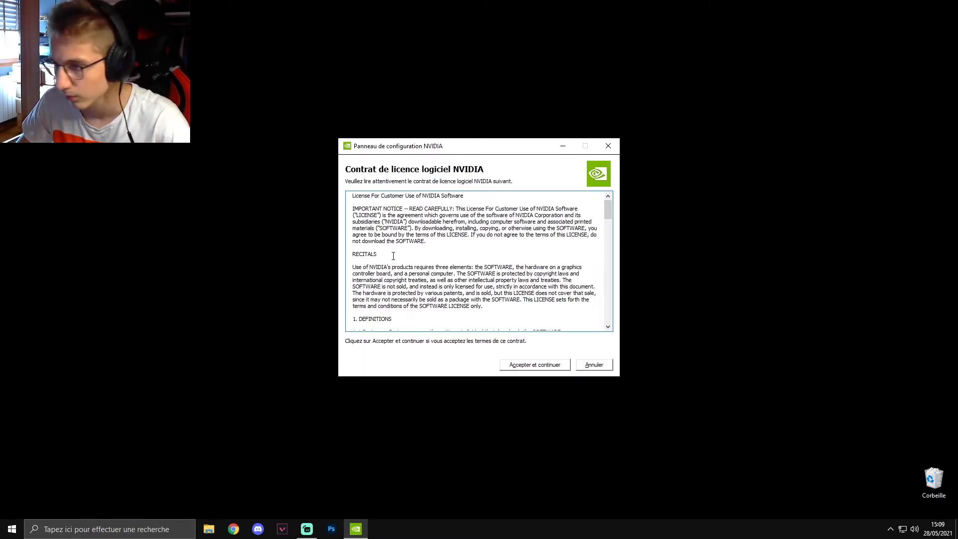
click(539, 368)
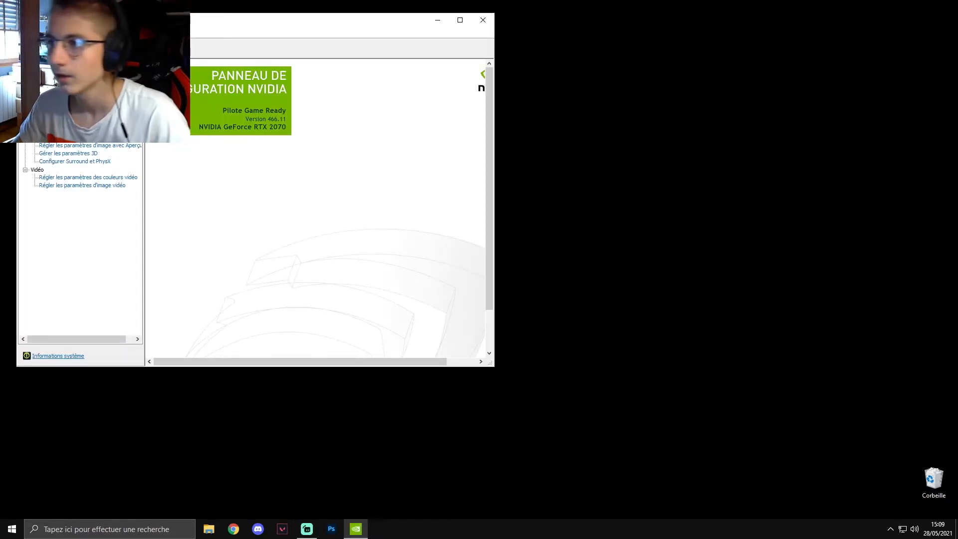
drag(188, 22, 445, 97)
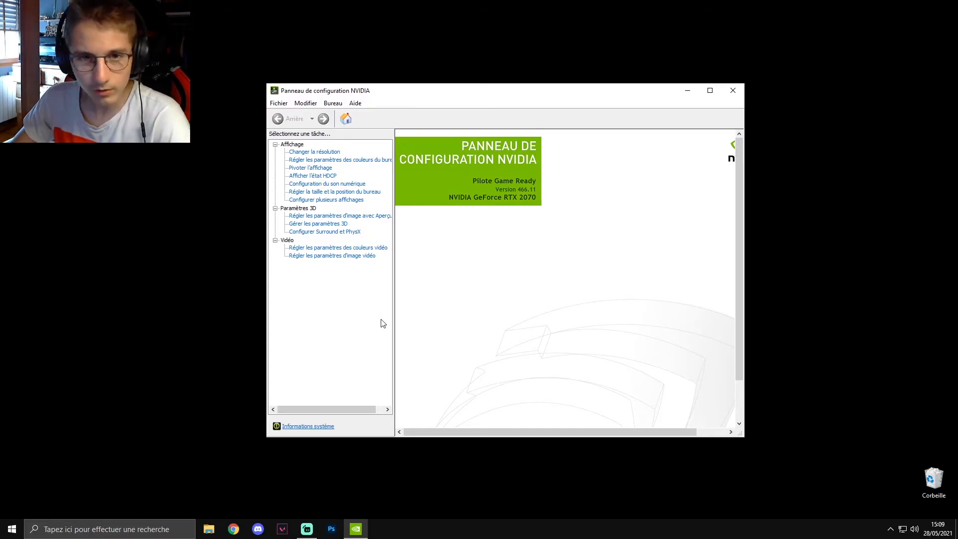
- In the resolution settings, choose the NVIDIA colour settings for the Microstep display with the output dynamic range set to Complète
click(318, 156)
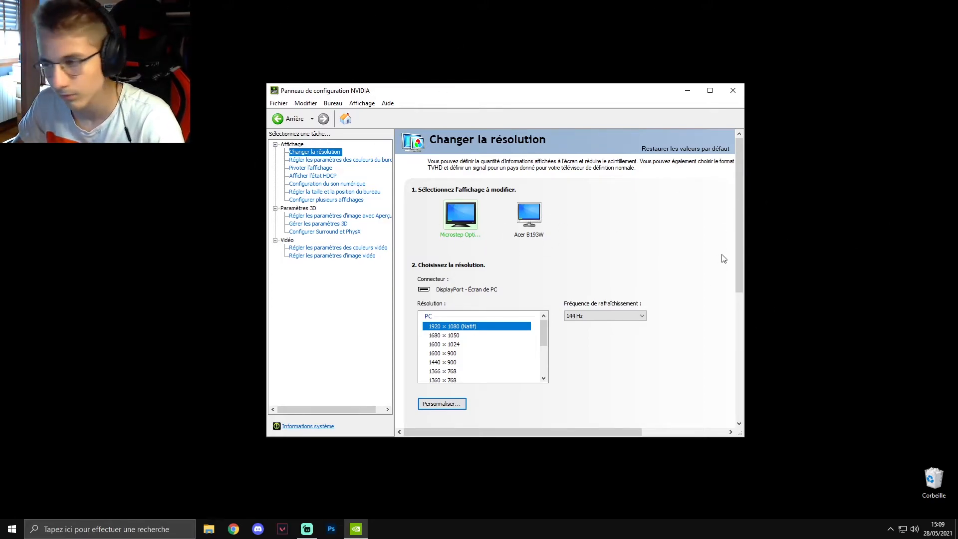
scroll(719, 257, down, 5)
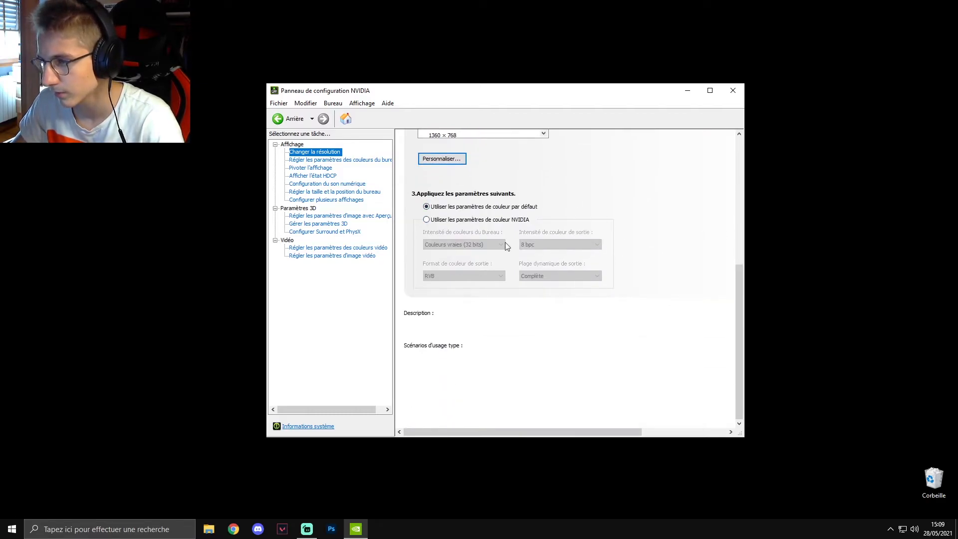
click(426, 220)
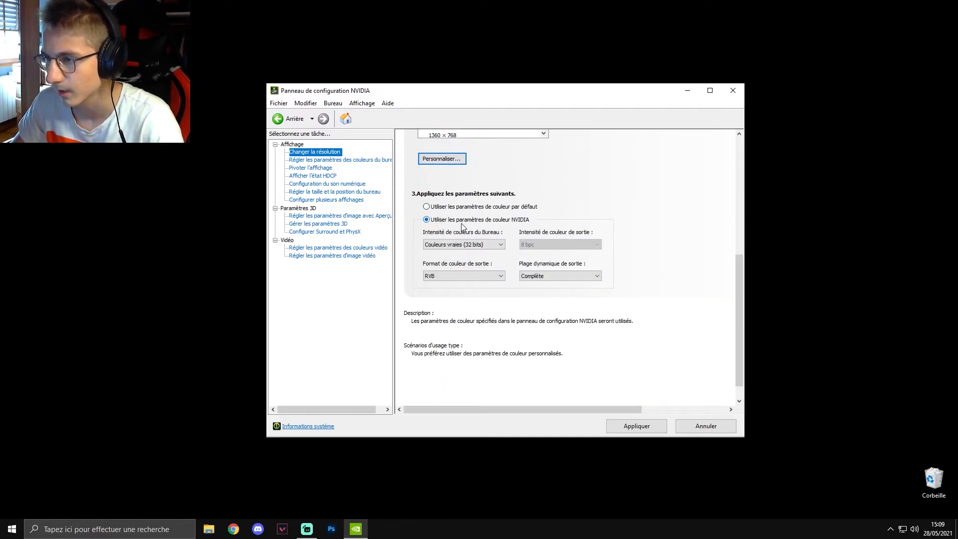
click(555, 276)
click(538, 288)
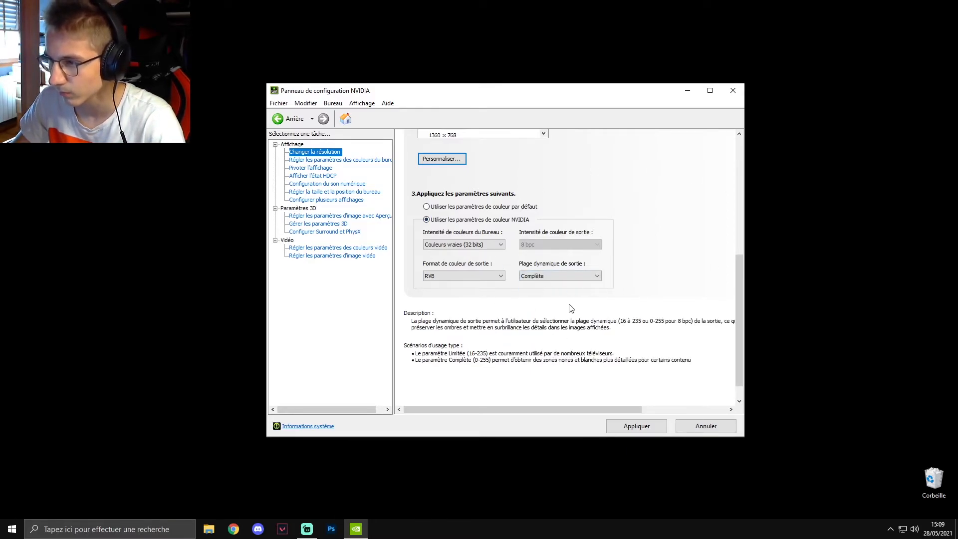
- Check the resolution and colour options of the Acer B193W display, and reselect the Microstep display
scroll(663, 272, up, 4)
click(526, 173)
drag(739, 190, 739, 268)
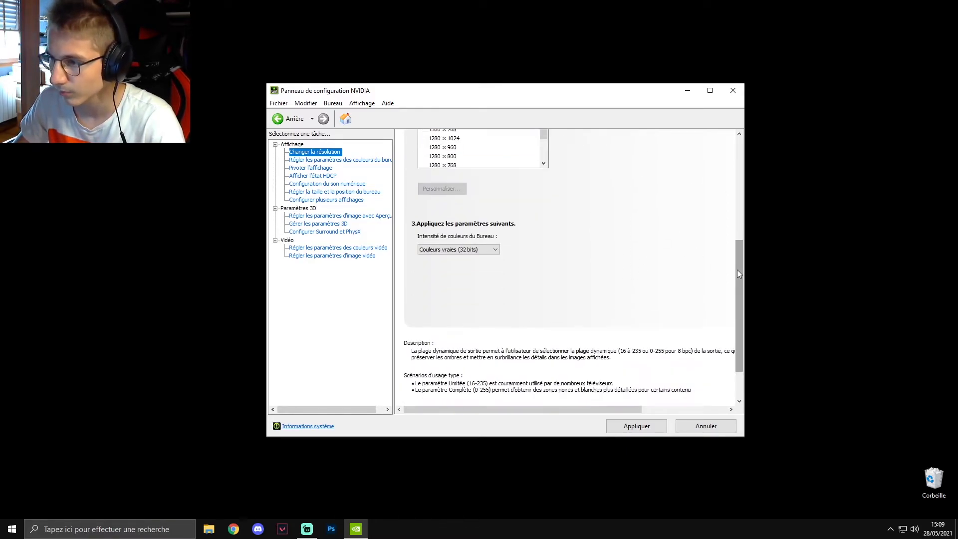
scroll(542, 262, up, 5)
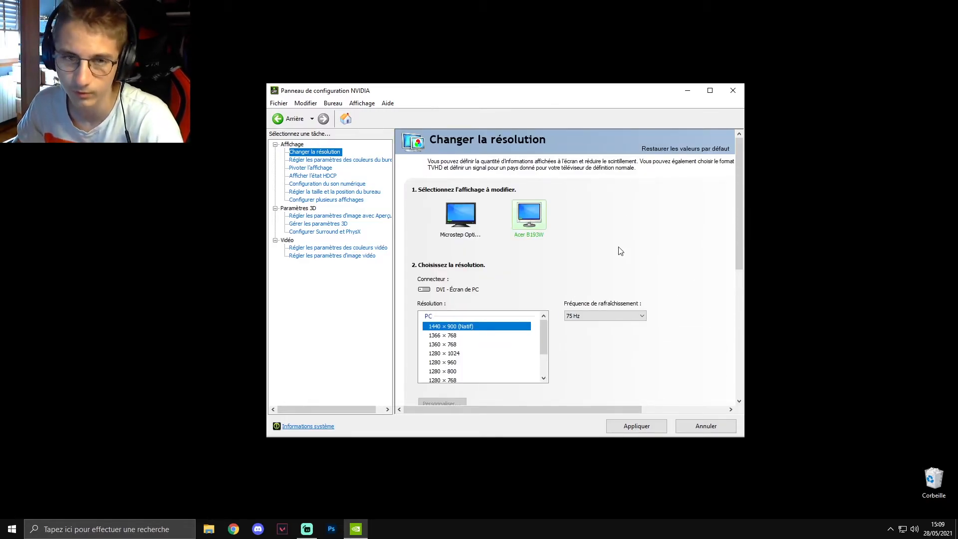
click(460, 223)
scroll(627, 300, down, 5)
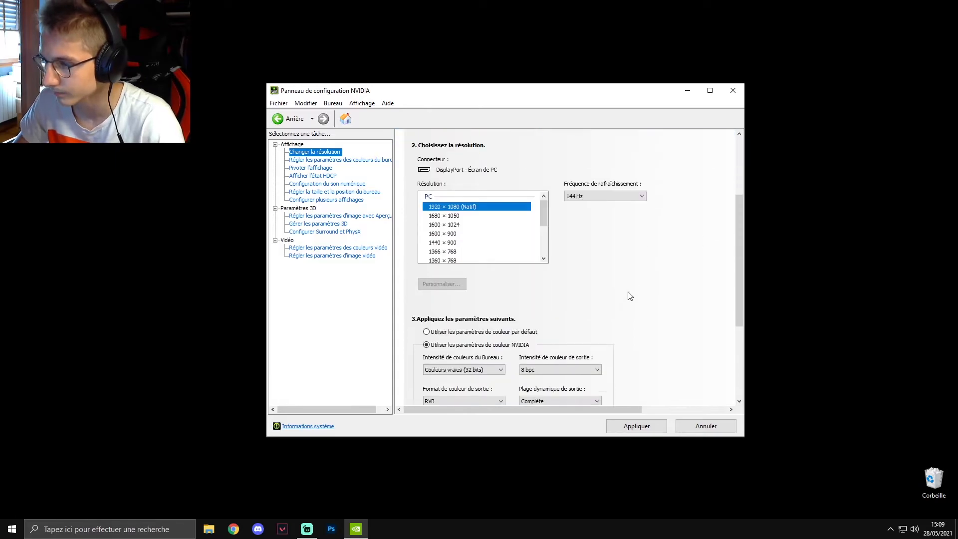
- Apply the resolution and colour settings chosen for the Microstep display
scroll(669, 319, up, 5)
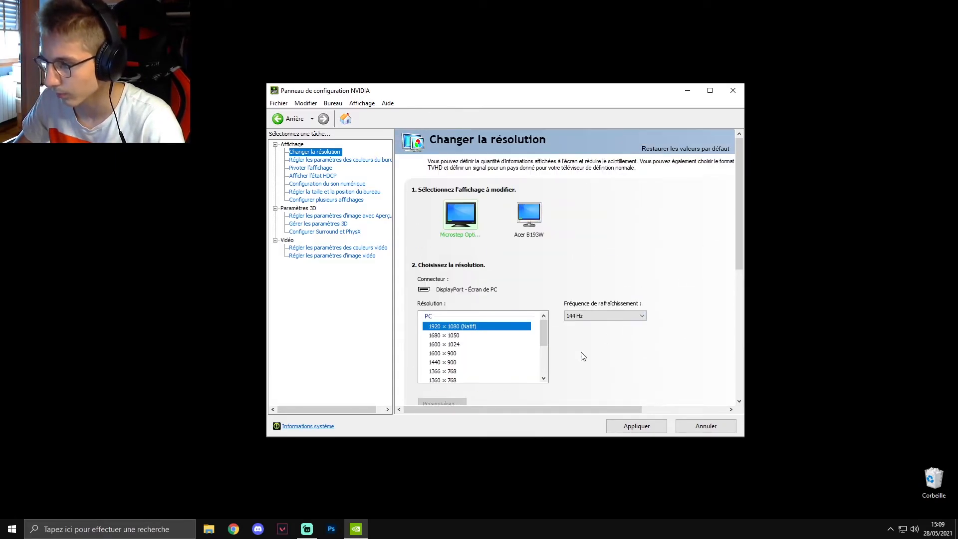
click(628, 430)
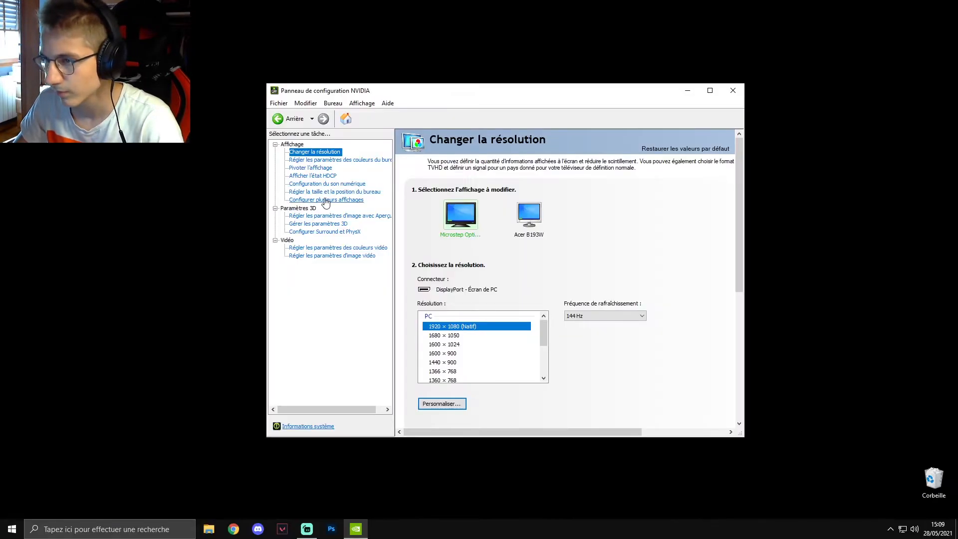
- In the desktop colour settings, raise Éclat numérique to 100% for both the Microstep and Acer B193W displays and apply it
click(312, 160)
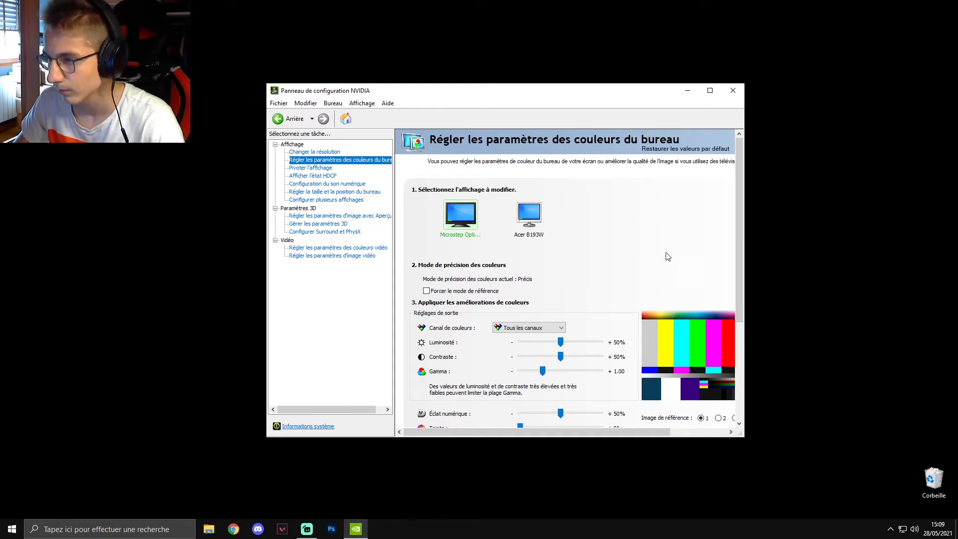
scroll(649, 246, down, 2)
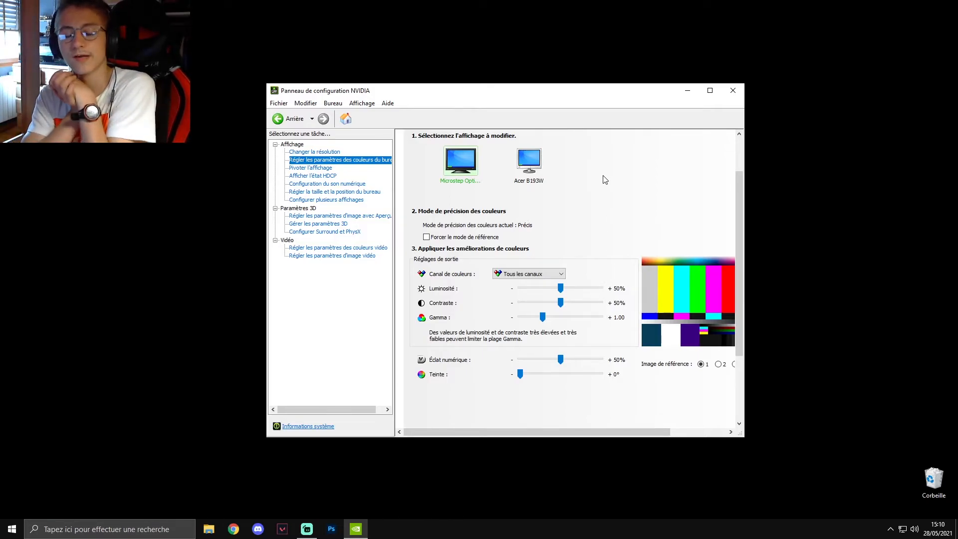
drag(560, 359, 600, 358)
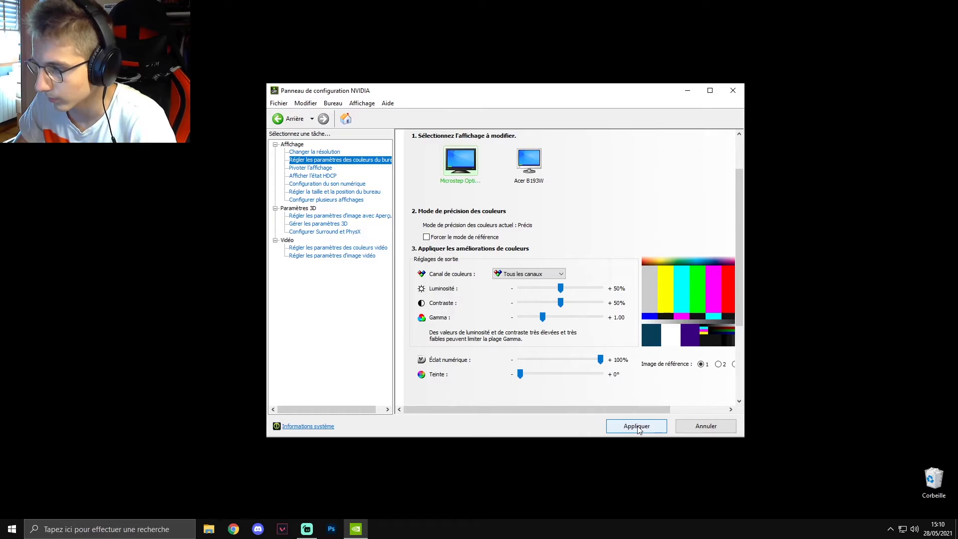
click(530, 161)
drag(560, 360, 601, 360)
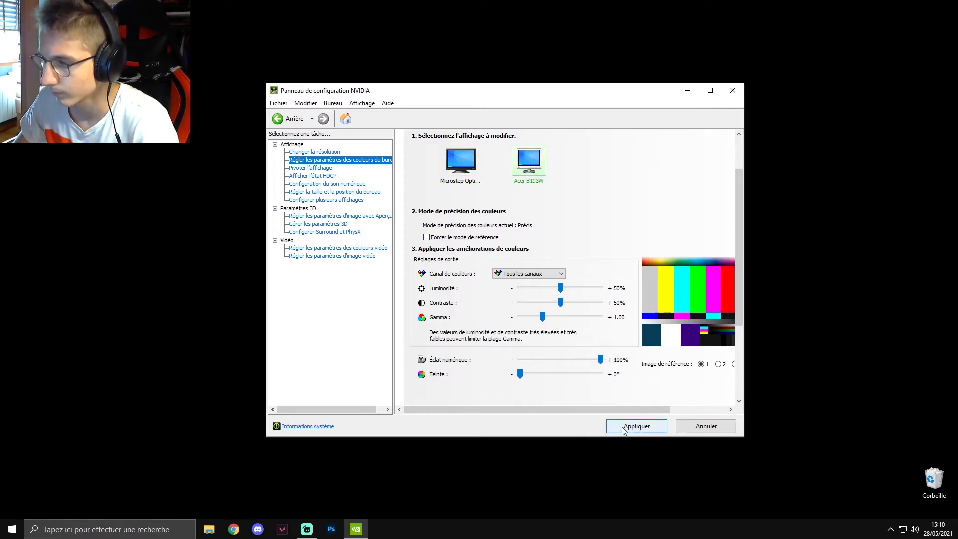
click(637, 426)
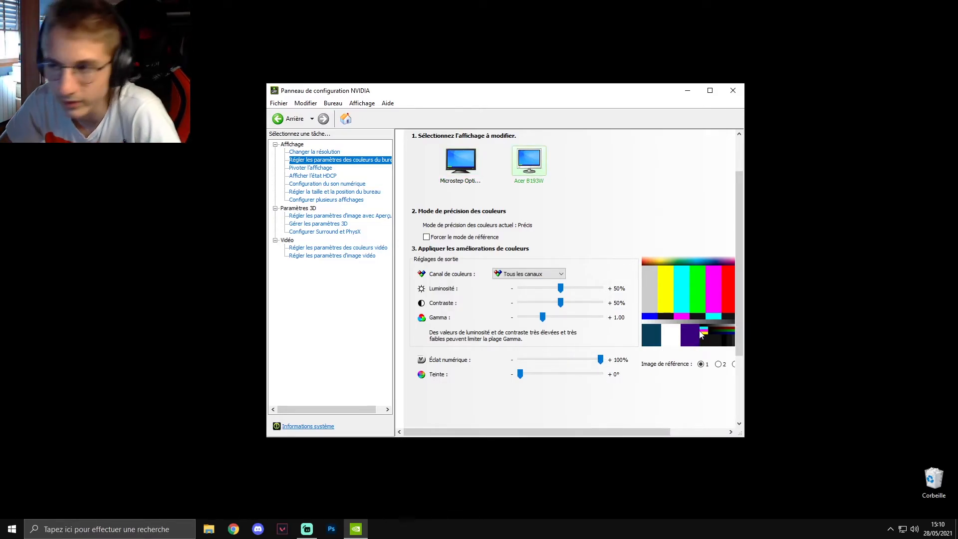
click(471, 164)
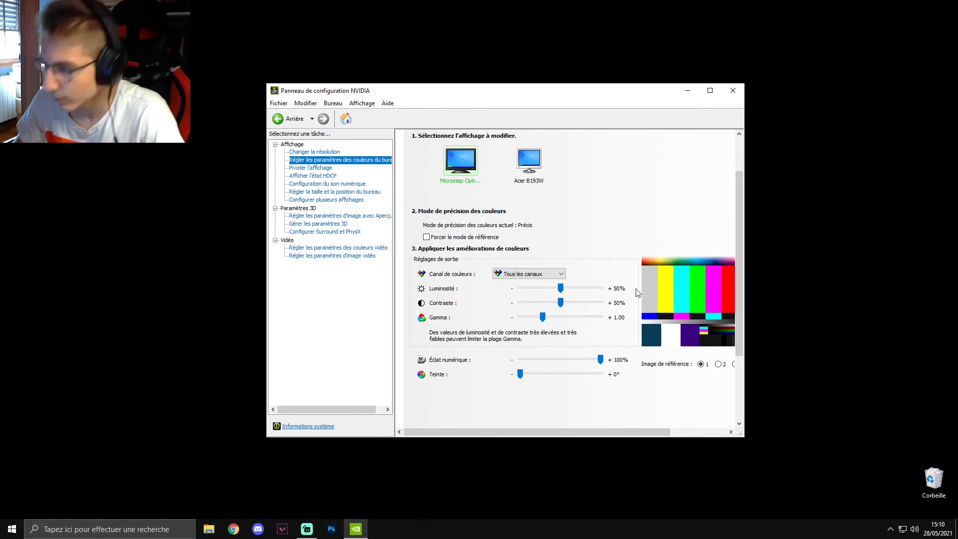
drag(601, 360, 763, 364)
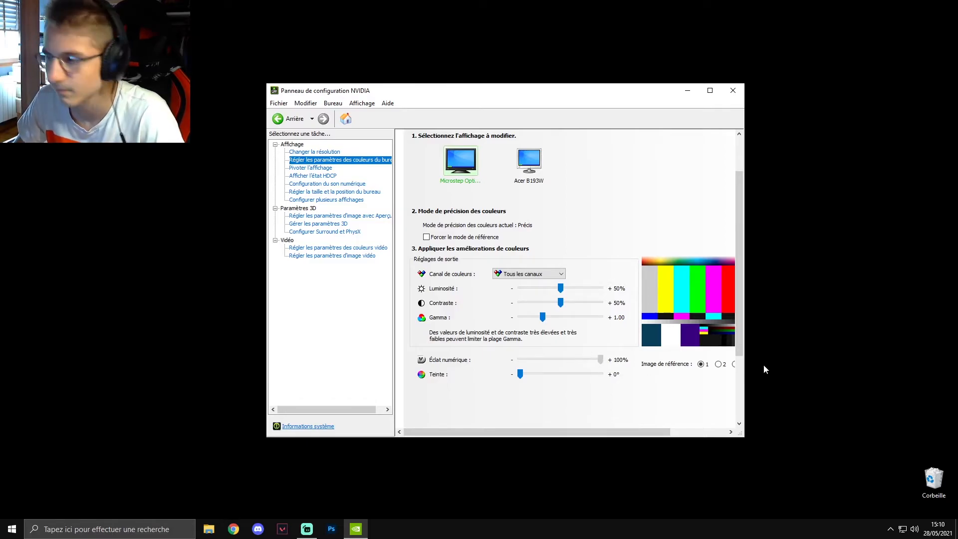
click(637, 426)
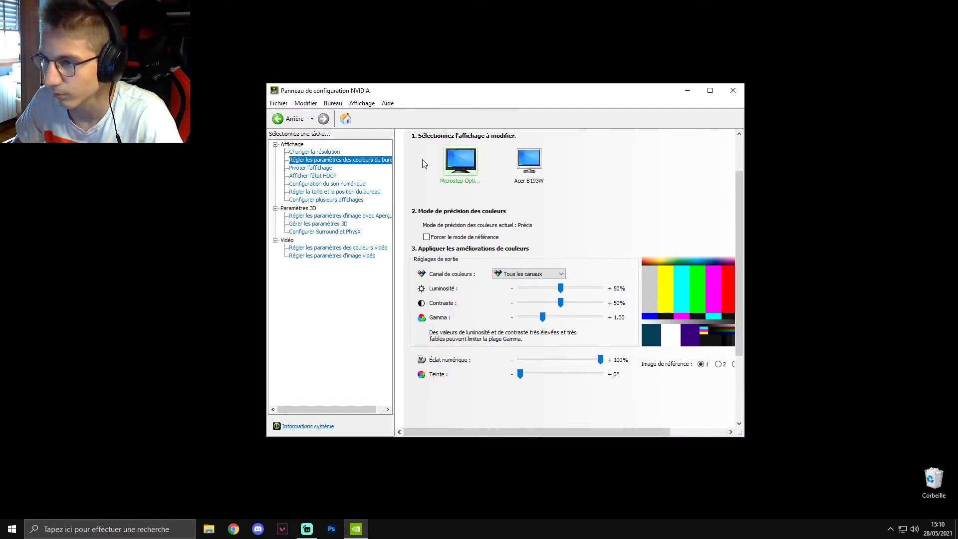
- Look through the display rotation, HDCP status and digital audio configuration pages
click(299, 168)
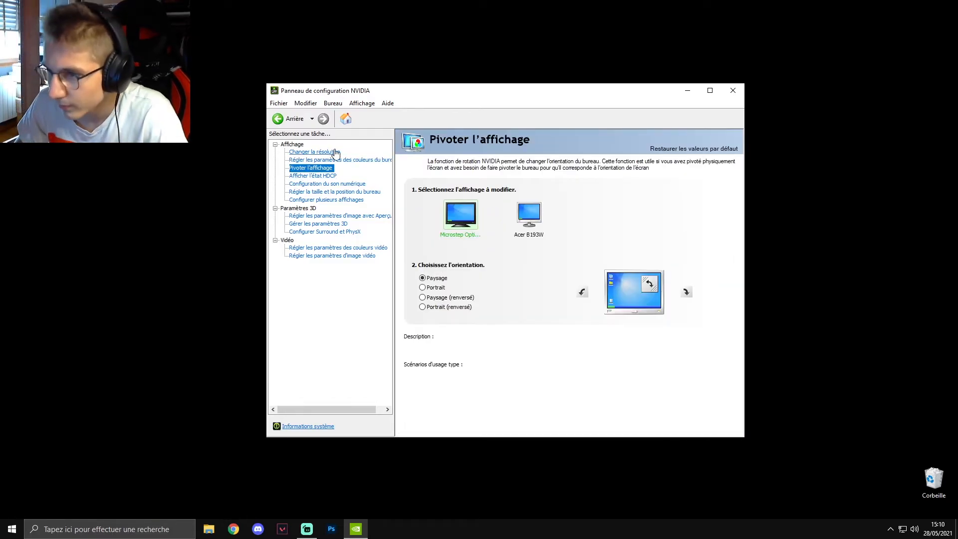
click(312, 178)
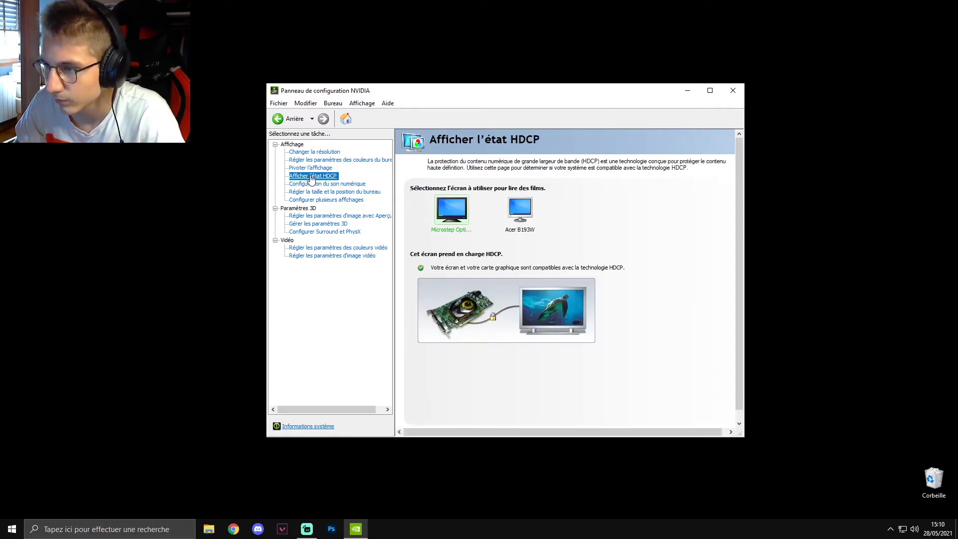
click(308, 184)
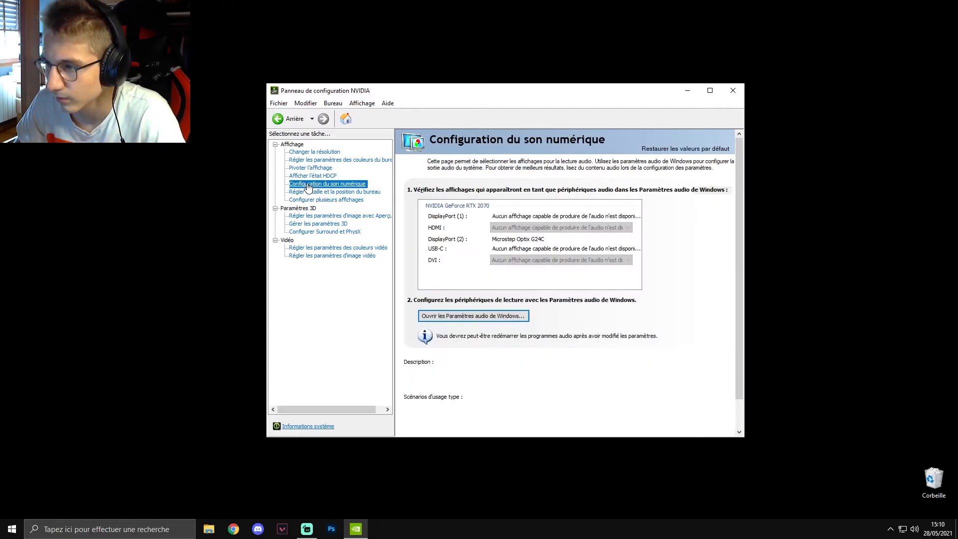
- In the desktop size and position settings, select Pas de mise à l'échelle for the Microstep display, with scaling performed on Affichage
click(303, 193)
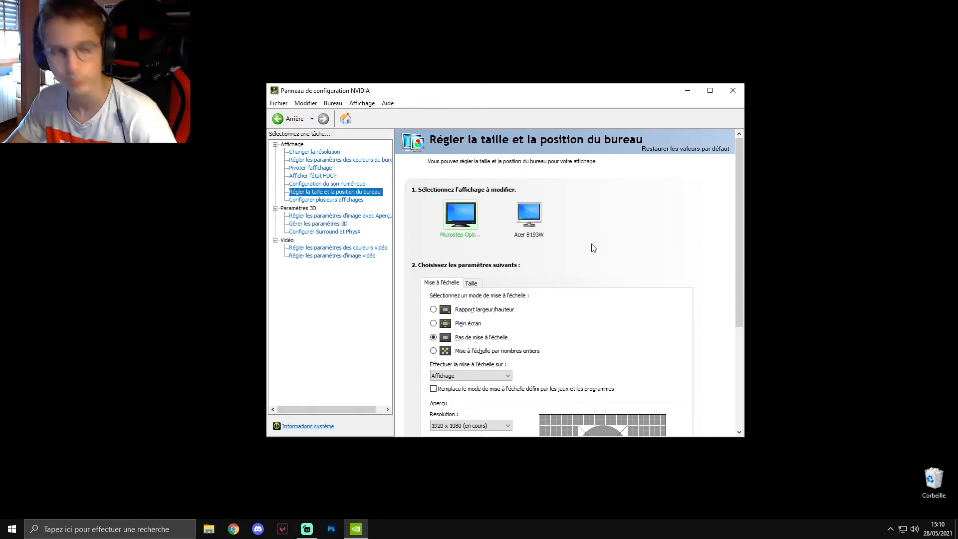
scroll(737, 271, down, 2)
scroll(736, 267, down, 2)
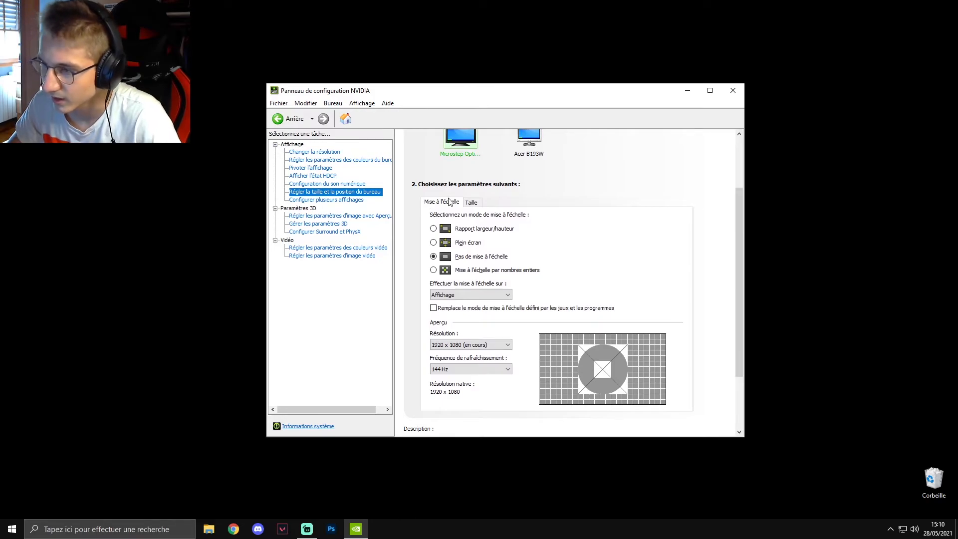
click(434, 229)
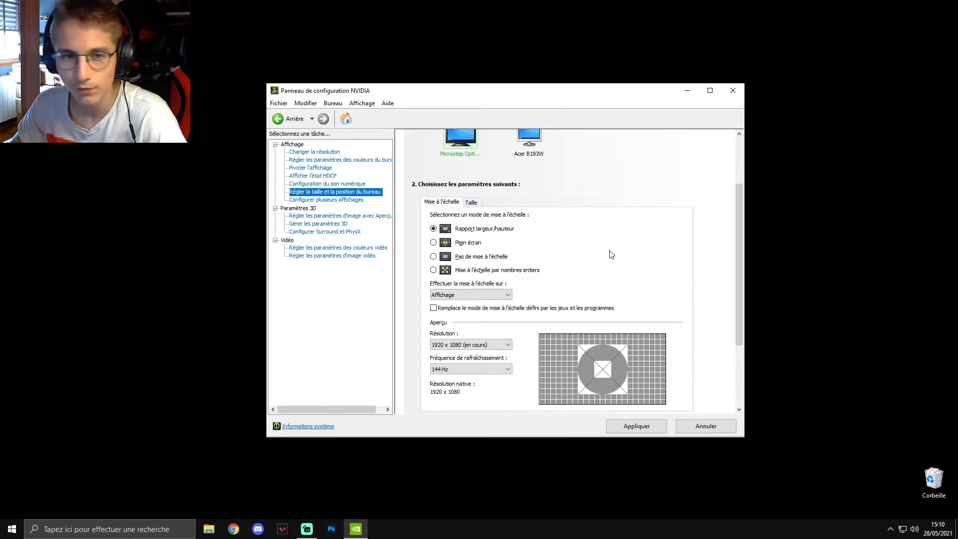
click(433, 257)
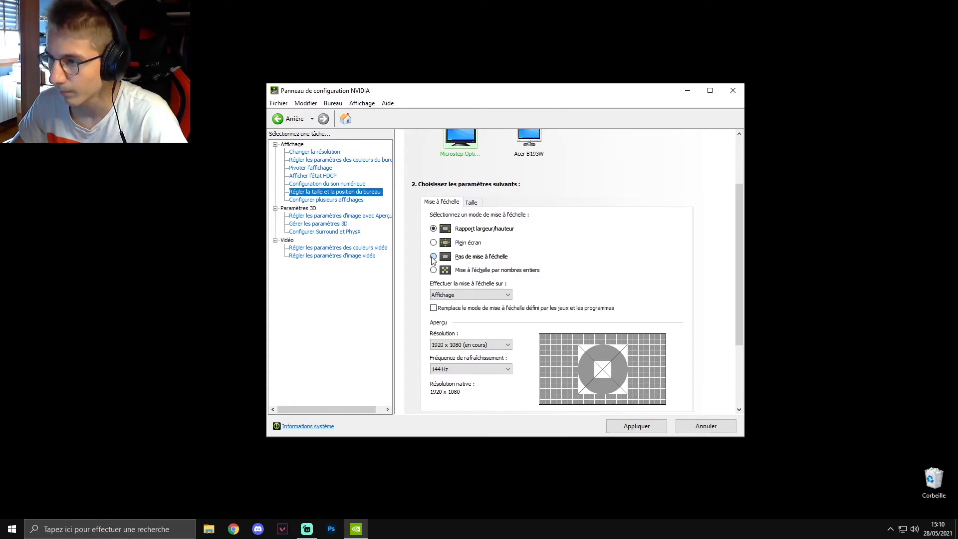
click(454, 299)
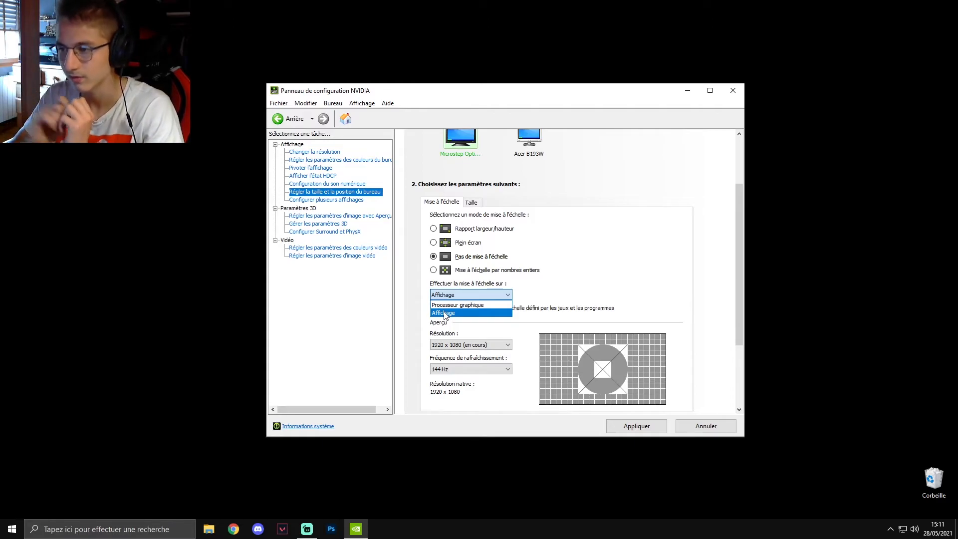
click(445, 314)
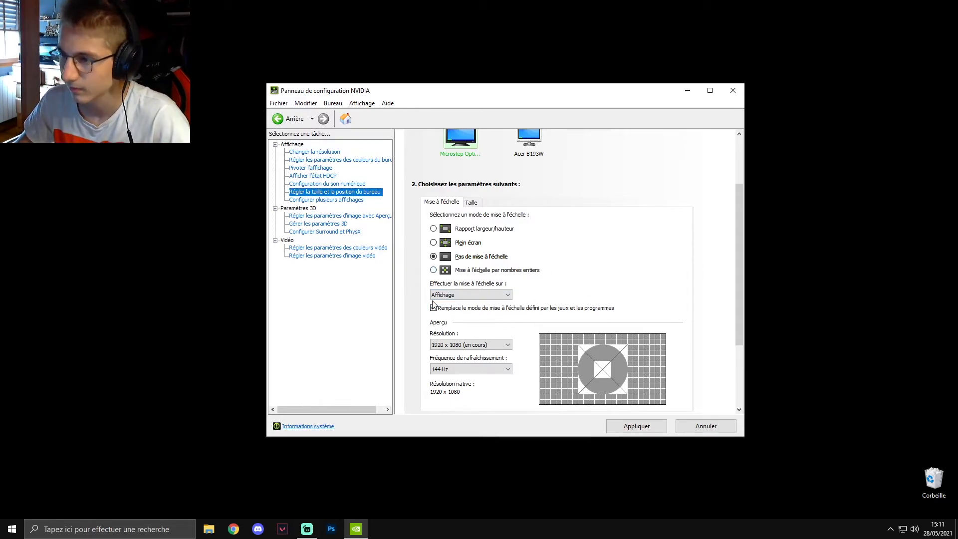
- Enable overriding the scaling mode set by games and programs for the Microstep display, check the Acer B193W, and apply the scaling settings
click(528, 146)
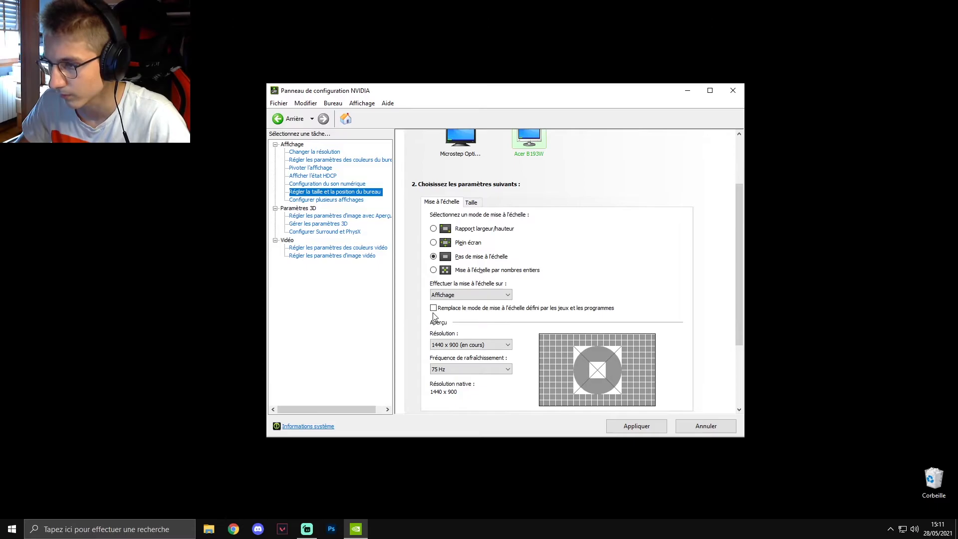
click(470, 155)
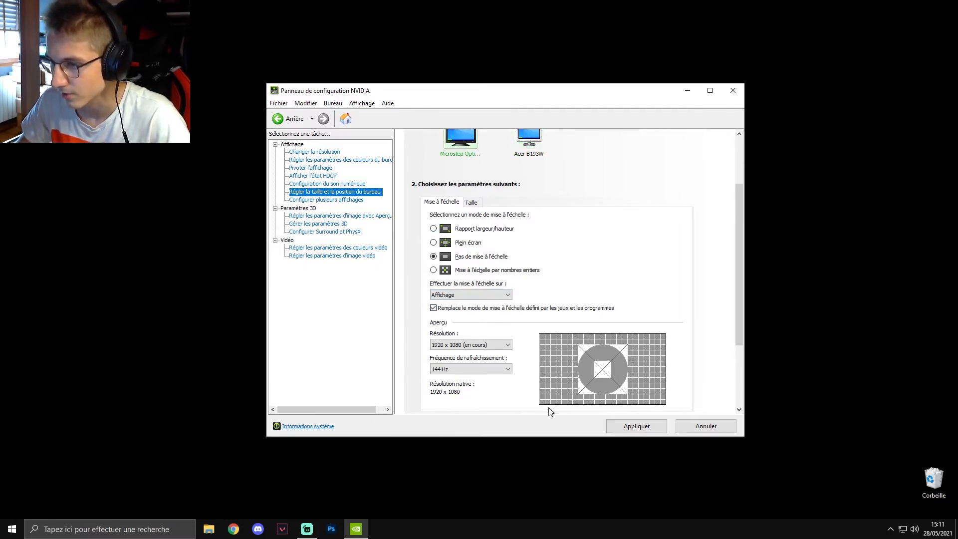
click(538, 139)
click(463, 144)
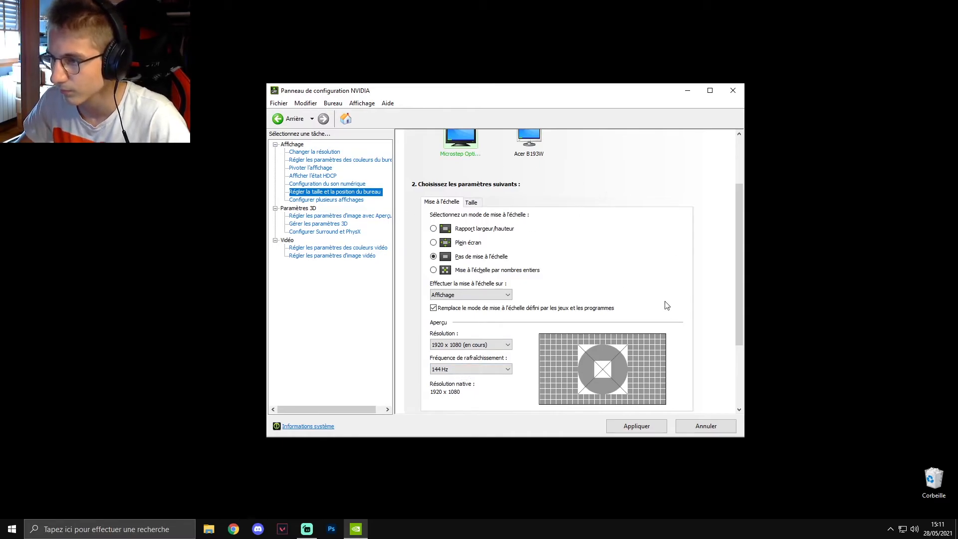
click(666, 426)
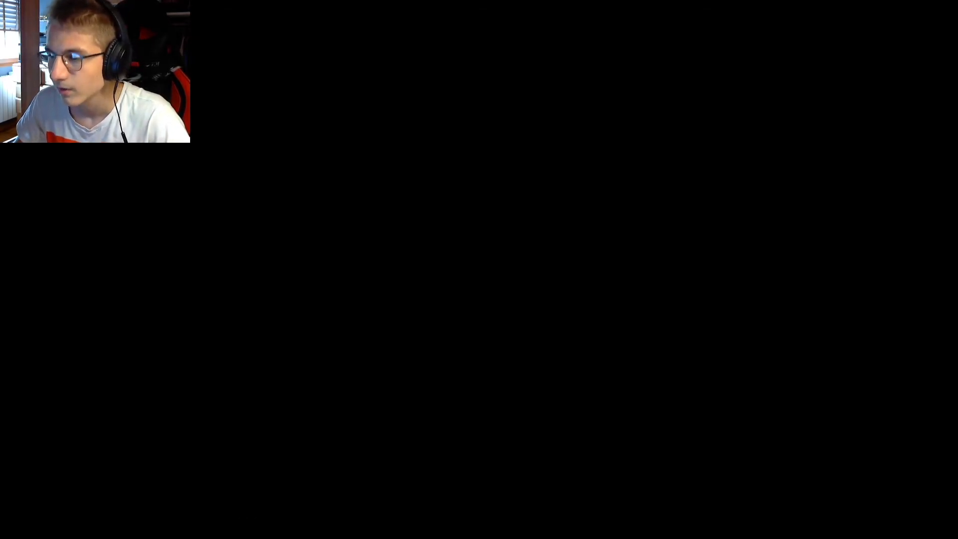
- Review the multiple display configuration page, including the selected screens and their arrangement
scroll(706, 272, down, 3)
scroll(706, 273, down, 1)
scroll(706, 272, up, 5)
scroll(706, 272, down, 3)
scroll(706, 272, up, 3)
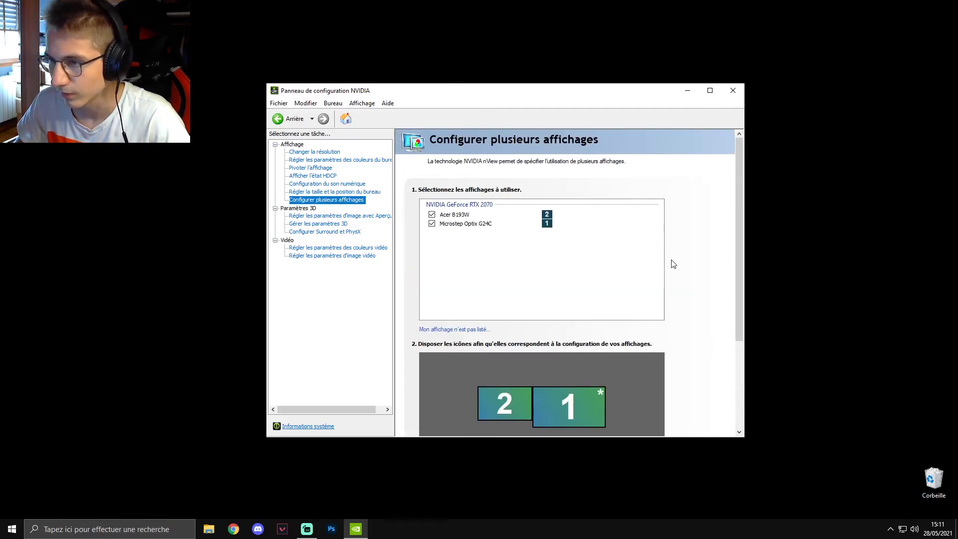
- In the image settings with preview, choose to use the advanced 3D image settings
click(316, 217)
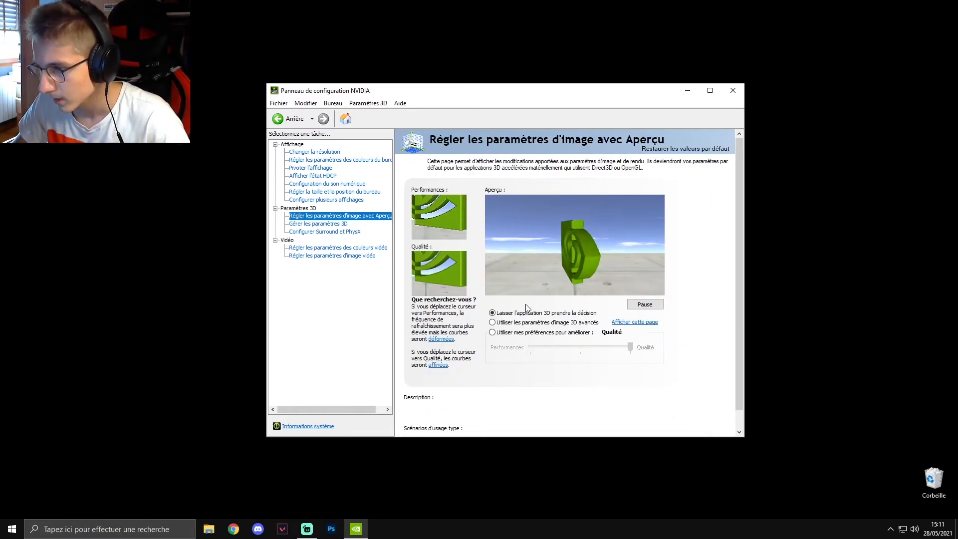
click(496, 323)
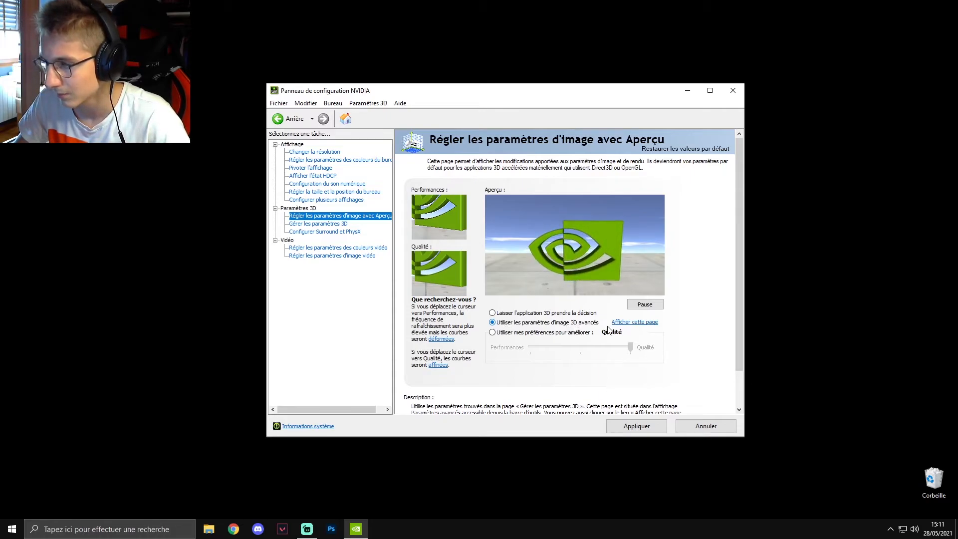
- In the global 3D settings, set Anticrénelage - correction gamma and Anticrénelage - mode to Désactivé
click(311, 224)
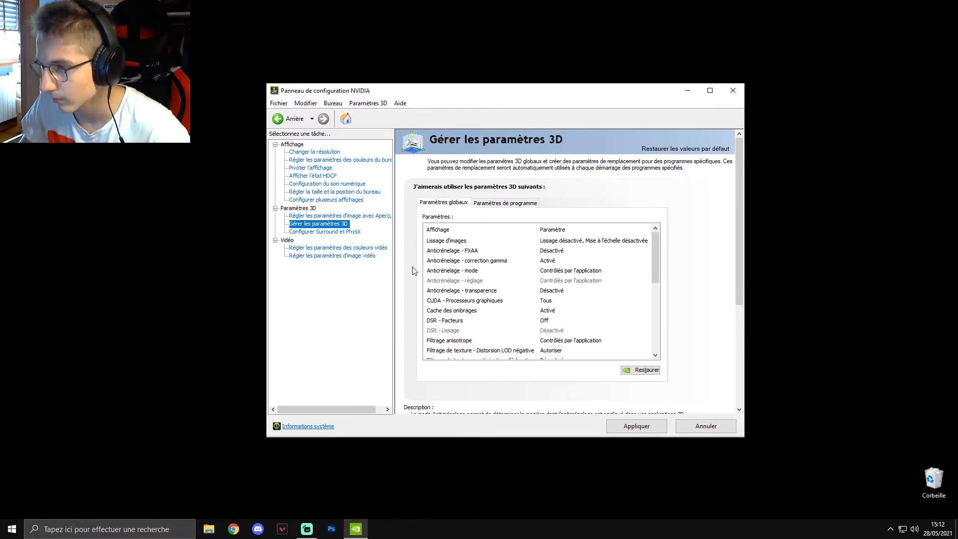
click(551, 265)
click(561, 264)
click(569, 279)
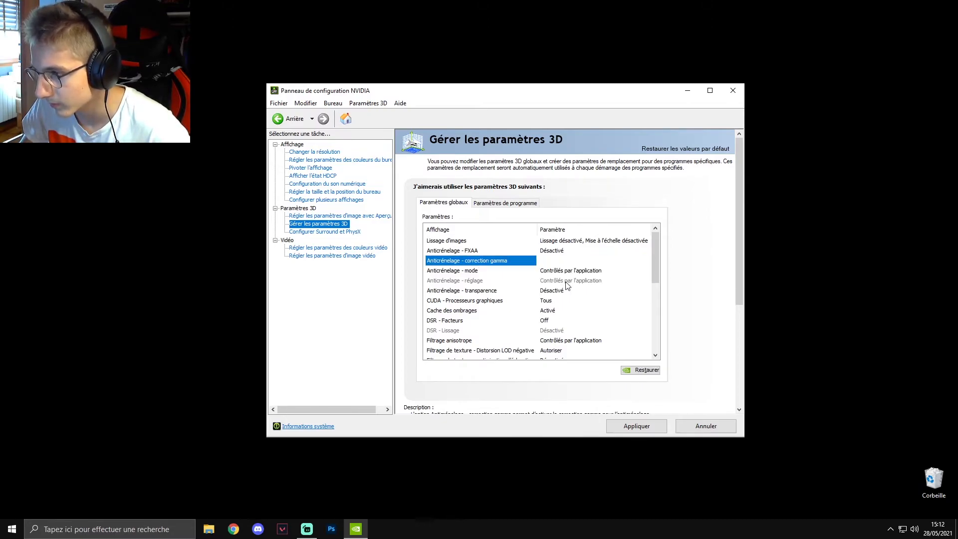
click(556, 272)
click(556, 272)
click(564, 294)
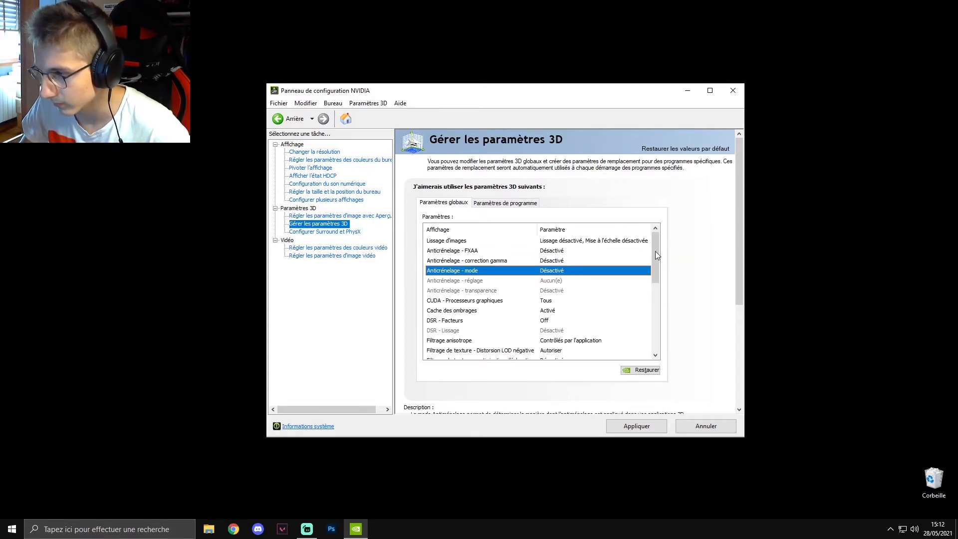
- Set Filtrage anisotrope to Désactivé in the global 3D settings
drag(655, 247, 654, 257)
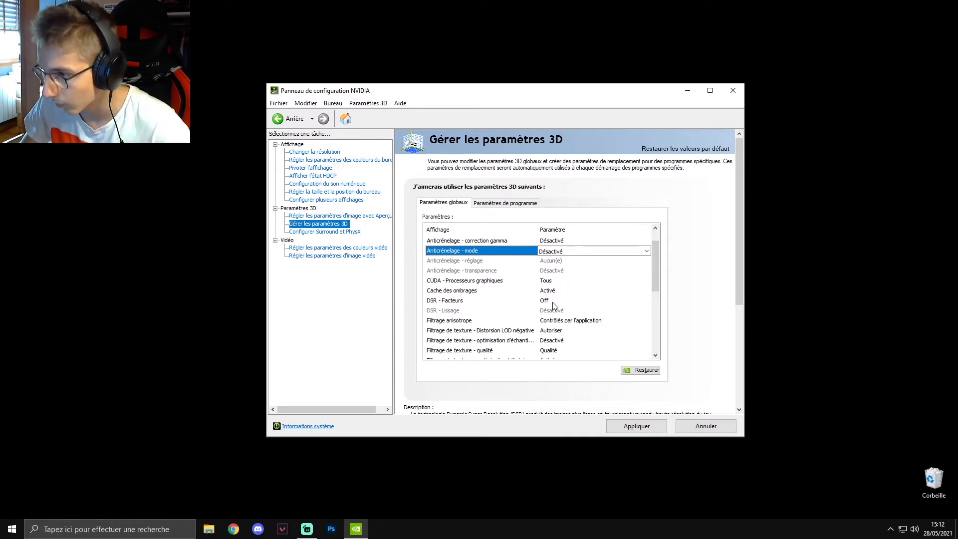
drag(656, 269, 652, 288)
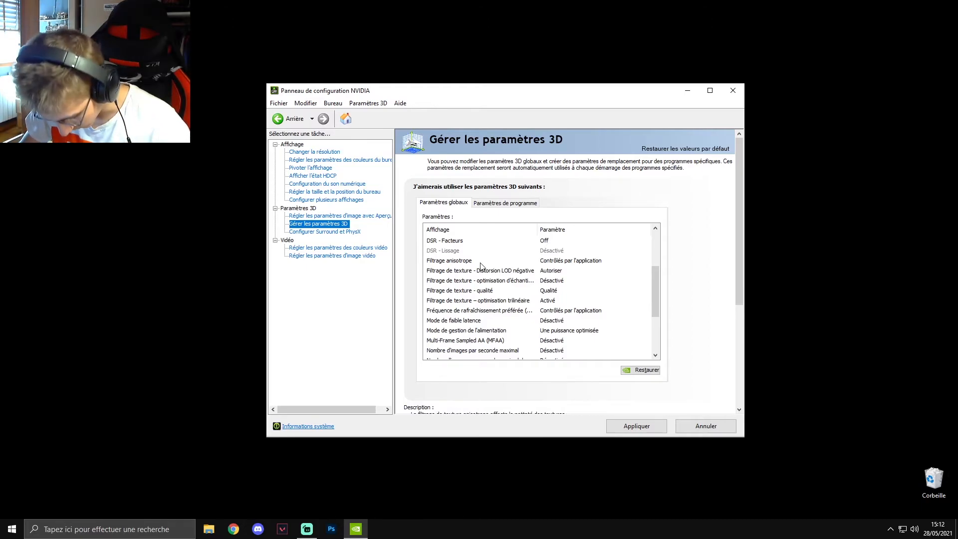
click(567, 264)
click(566, 262)
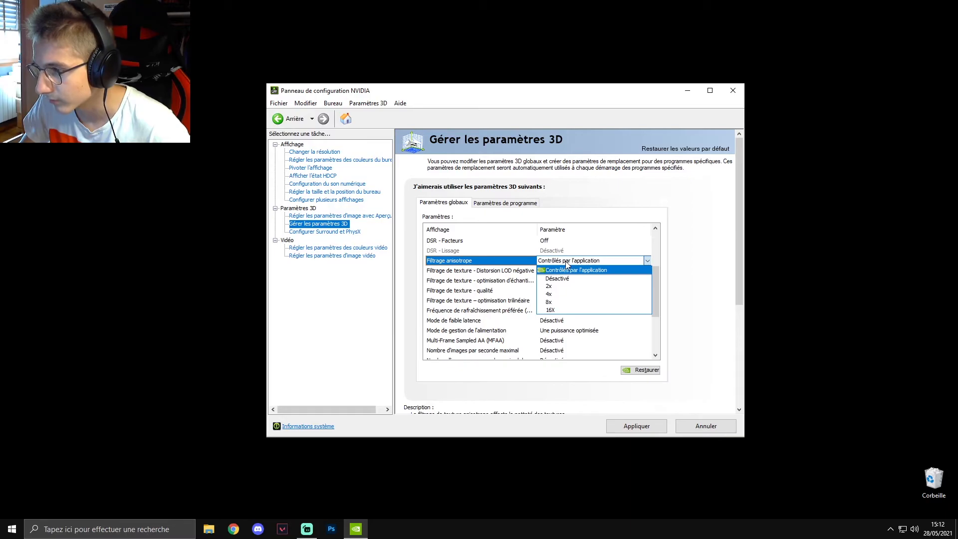
click(658, 284)
- Set the texture filtering anisotropic sample optimisation to Activé
drag(658, 259, 657, 291)
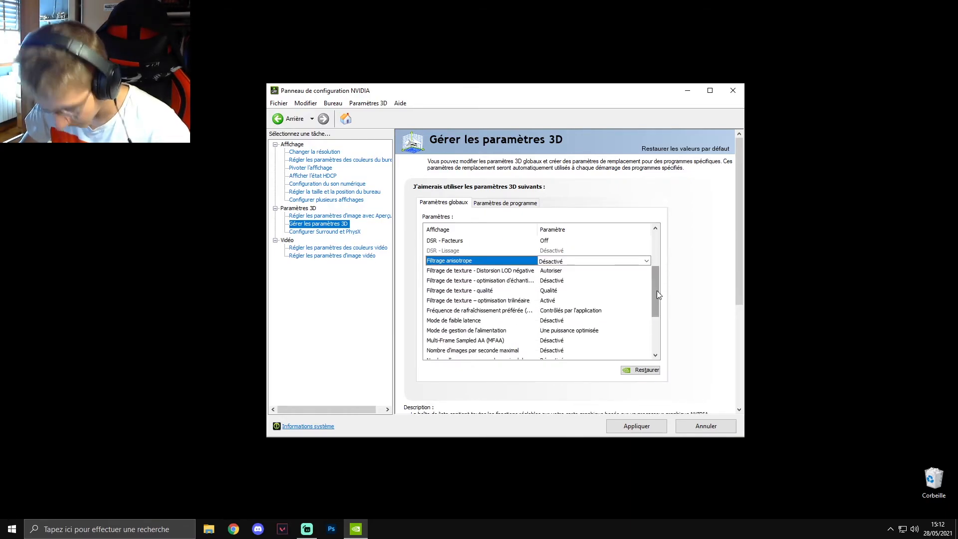
click(557, 282)
click(558, 281)
click(553, 298)
- Set Filtrage de texture - qualité to Hautes performances
scroll(606, 285, up, 2)
drag(657, 254, 664, 297)
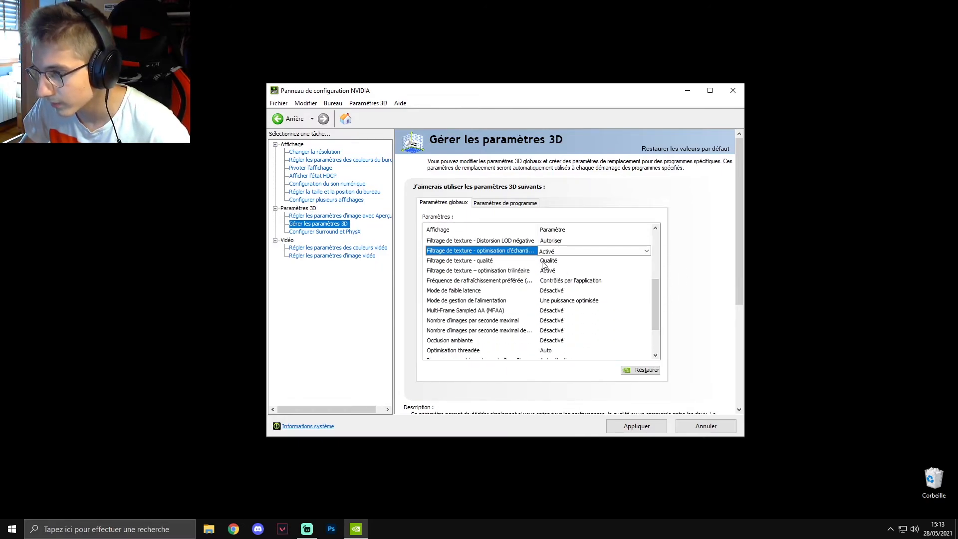
click(548, 263)
click(551, 265)
click(573, 298)
scroll(571, 291, up, 4)
drag(657, 254, 652, 295)
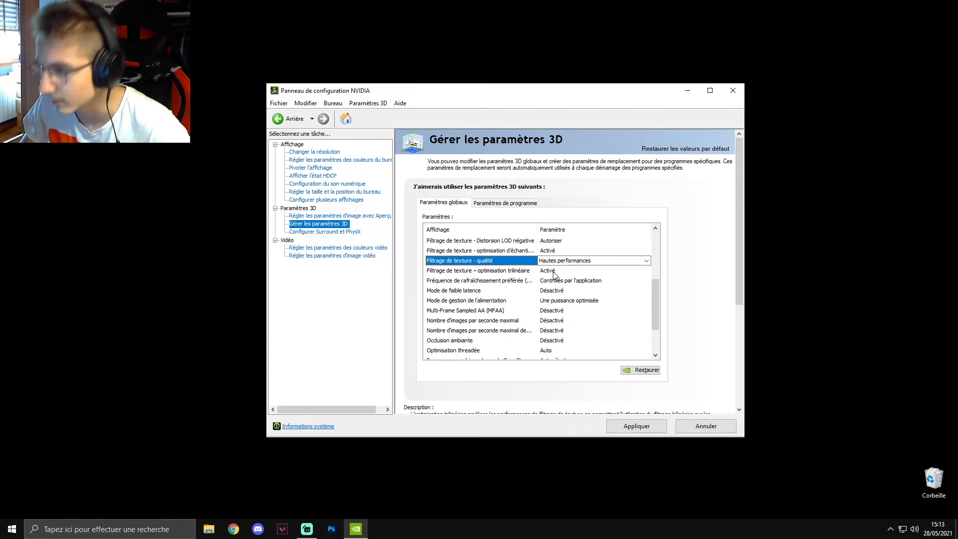
- Set the preferred refresh rate (Fréquence de rafraîchissement préférée) to La plus élevée in the global 3D settings
click(544, 281)
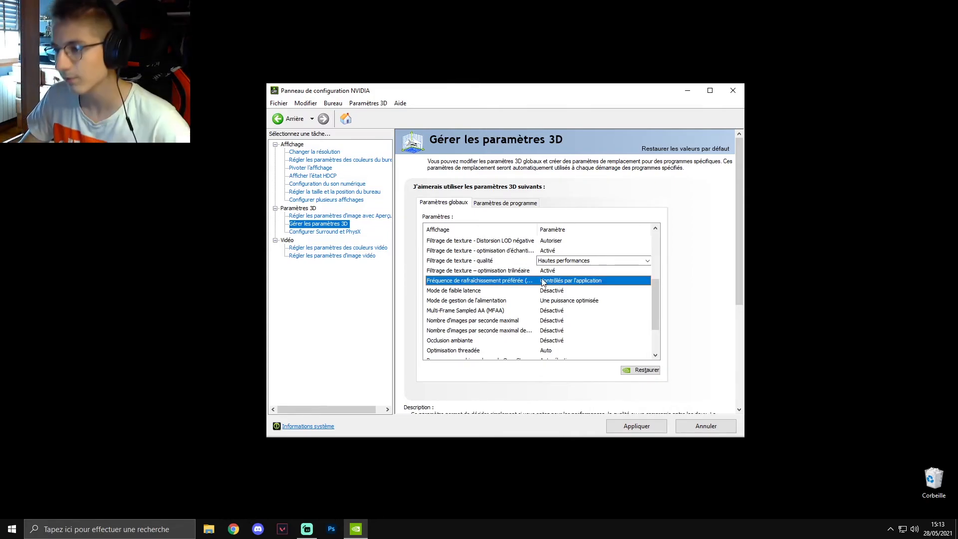
click(543, 282)
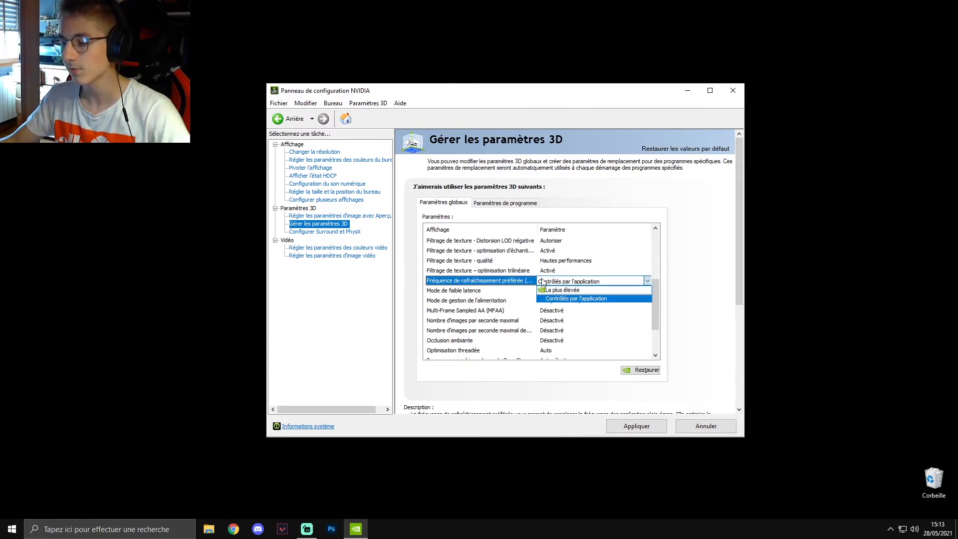
click(565, 290)
drag(656, 242, 657, 292)
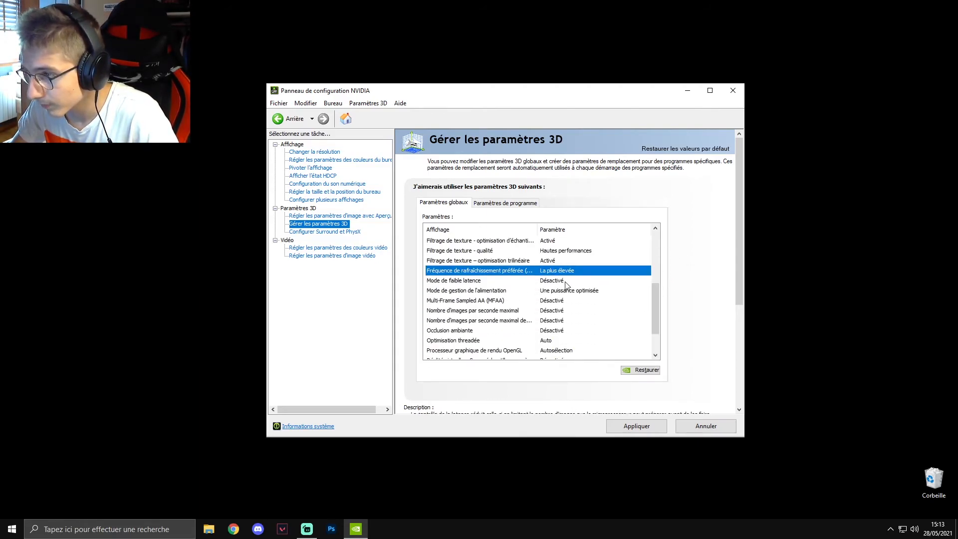
- Set Mode de faible latence to Activé in the global 3D settings
click(565, 285)
click(565, 281)
click(561, 301)
drag(655, 243, 648, 303)
click(650, 301)
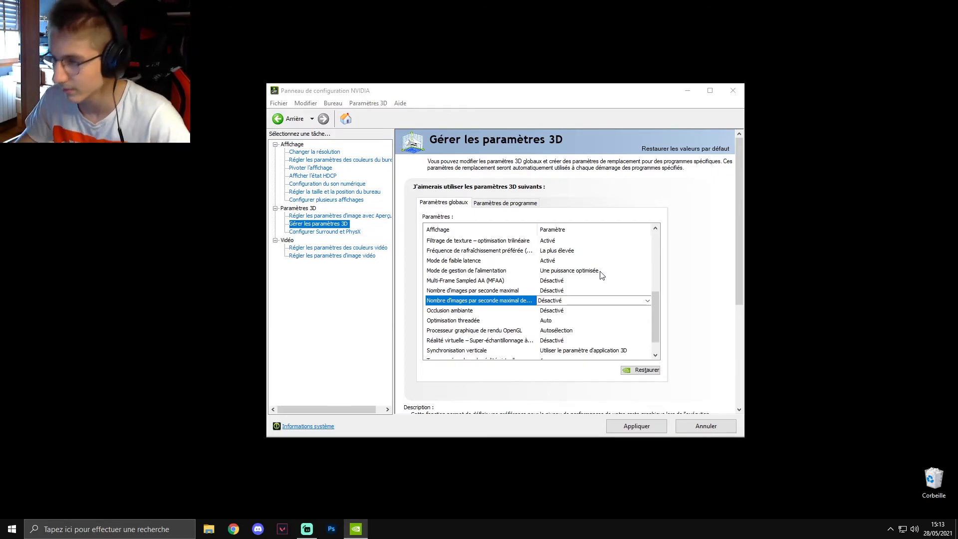
- Set Mode de gestion de l'alimentation to Privilégier les performances maximales
click(575, 273)
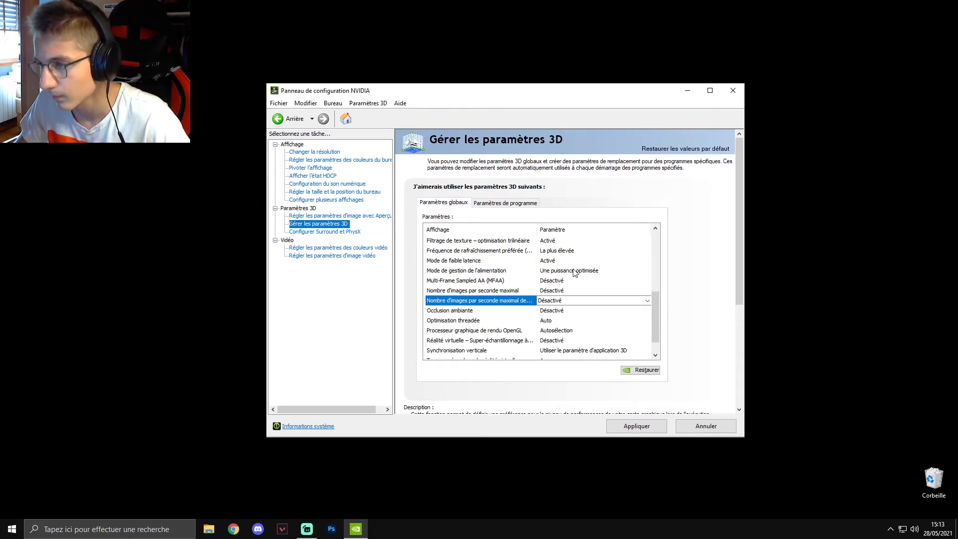
click(576, 273)
click(580, 274)
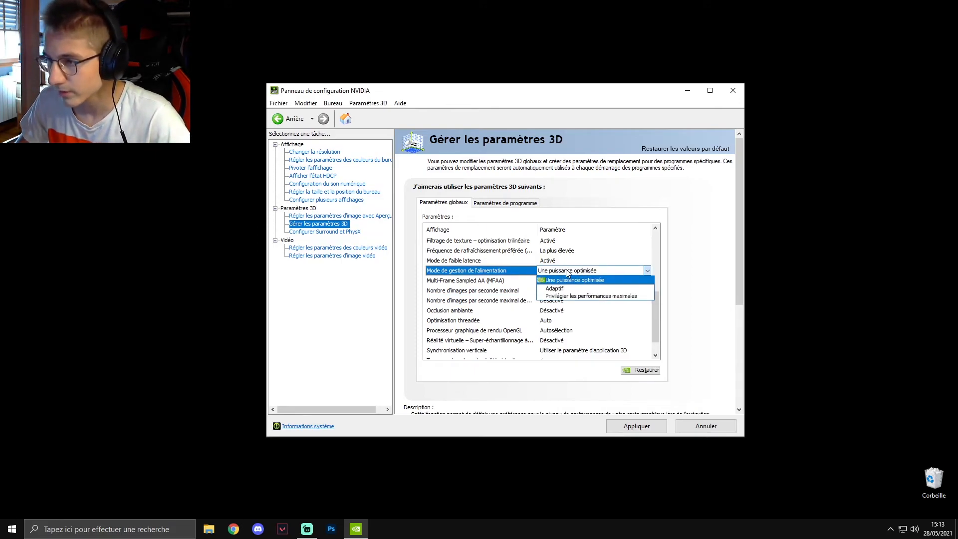
click(577, 298)
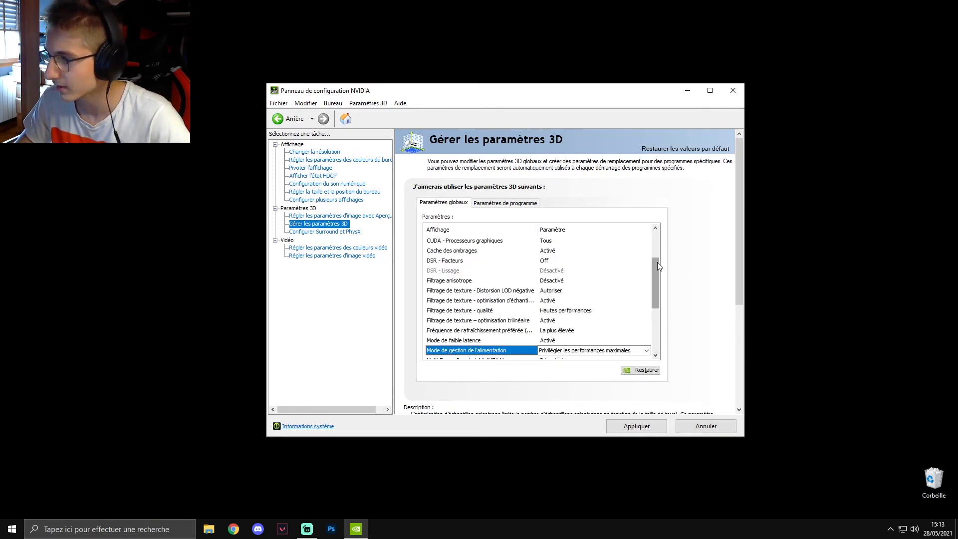
scroll(657, 280, down, 2)
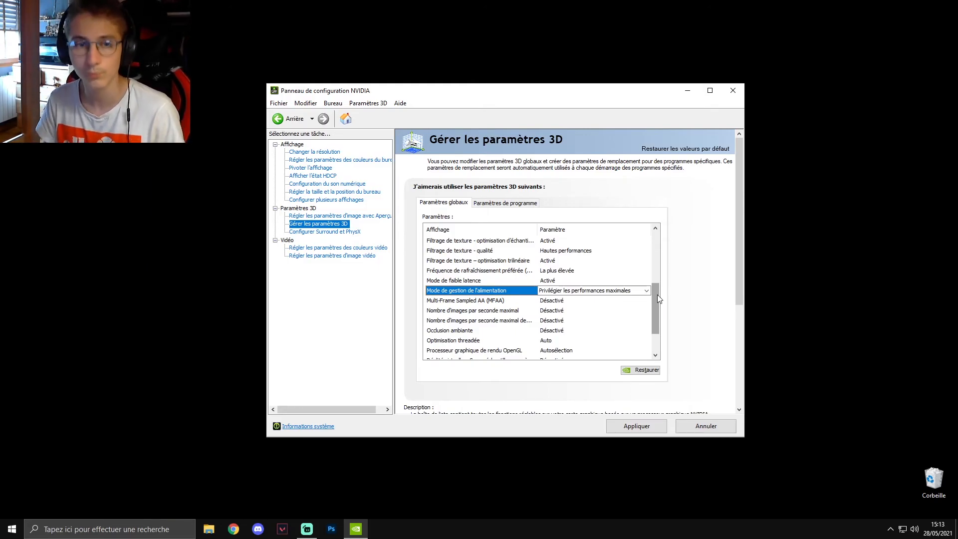
drag(655, 295, 654, 307)
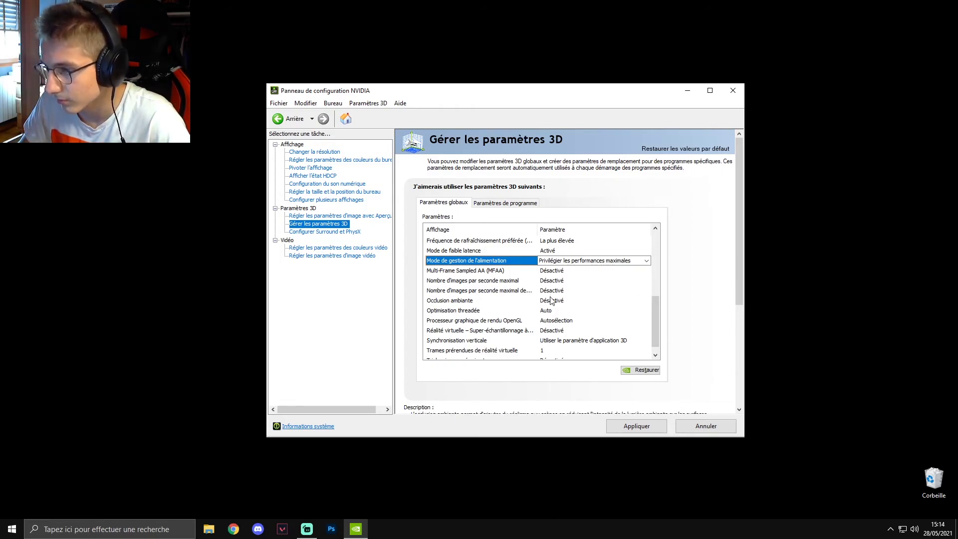
drag(657, 315, 656, 323)
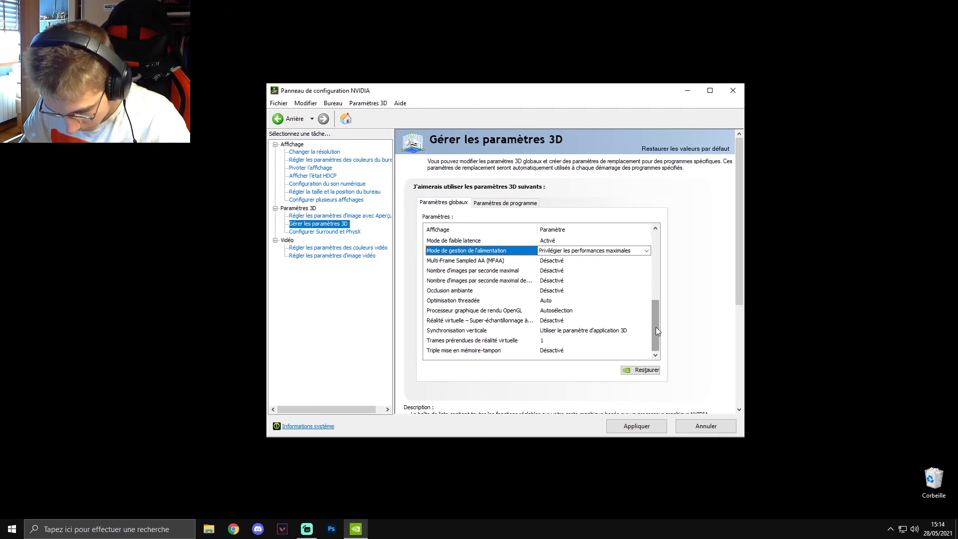
- Set Optimisation threadée to Activé in the global 3D settings
click(554, 300)
click(554, 301)
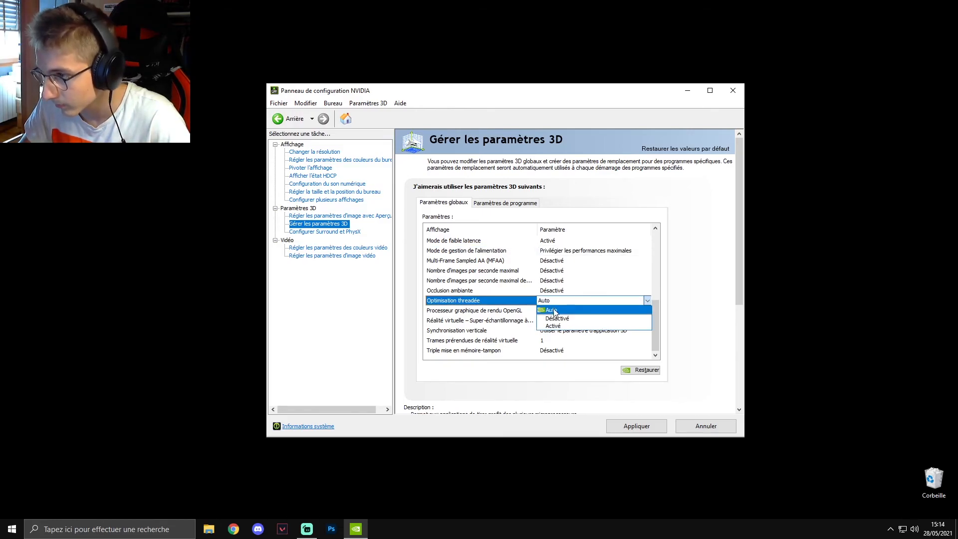
click(556, 328)
click(655, 286)
drag(655, 286, 659, 319)
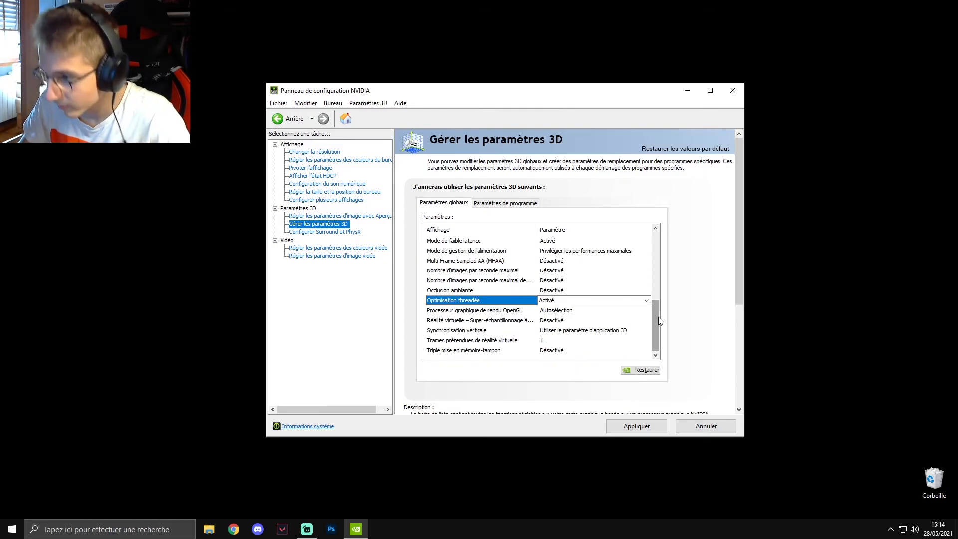
- Set Synchronisation verticale to Désactivé, then apply the global 3D settings and keep the modifications
click(563, 331)
click(563, 333)
click(570, 353)
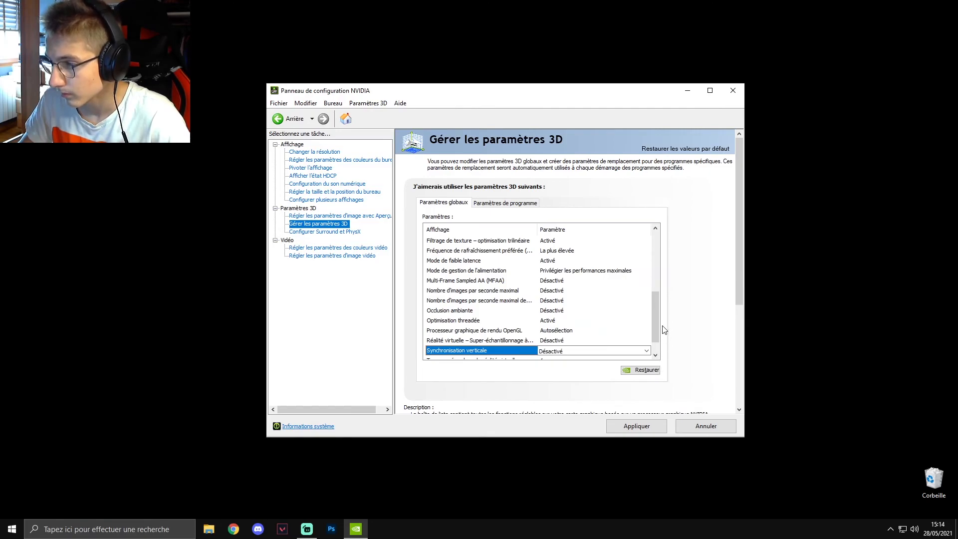
scroll(658, 344, down, 1)
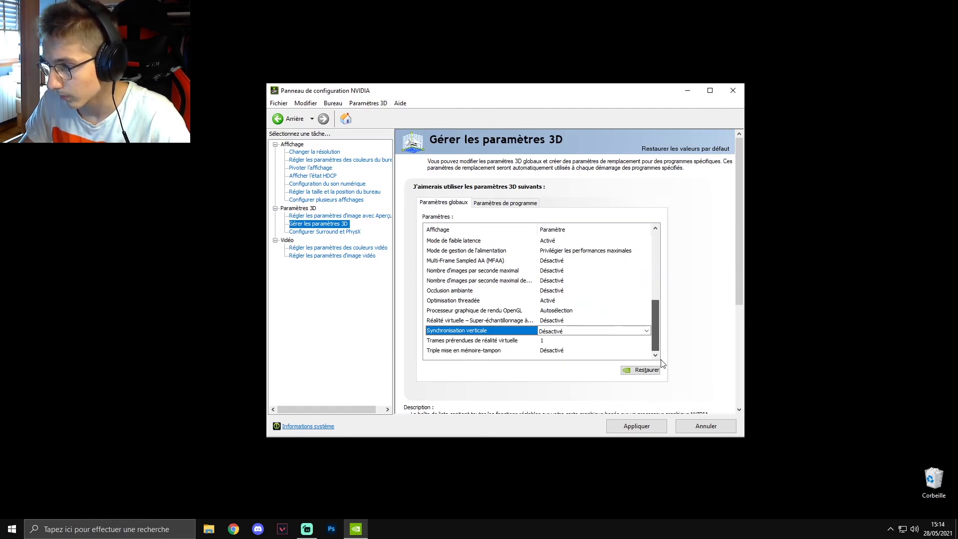
click(629, 428)
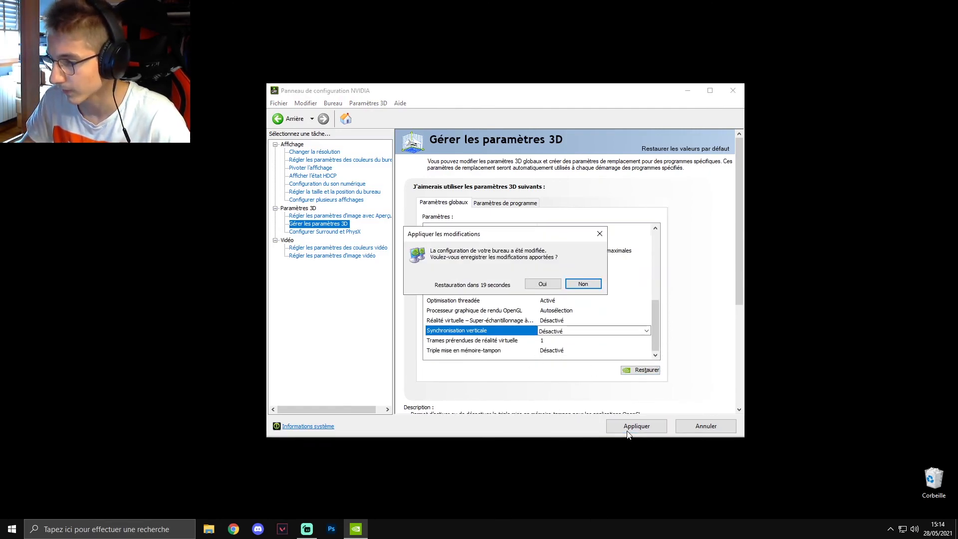
click(547, 288)
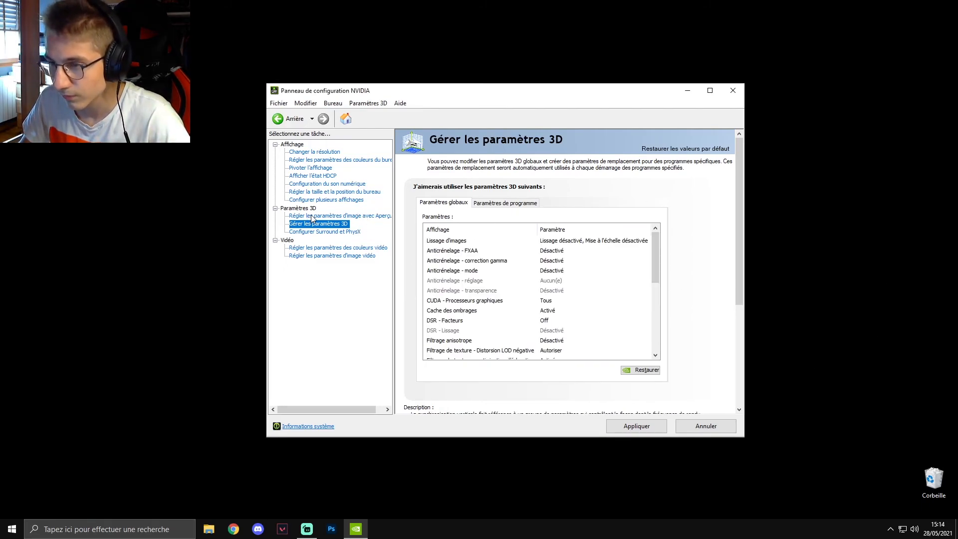
- In the image settings with preview, set the preference slider fully to Performances and select Utiliser les paramètres d'image 3D avancés
click(366, 216)
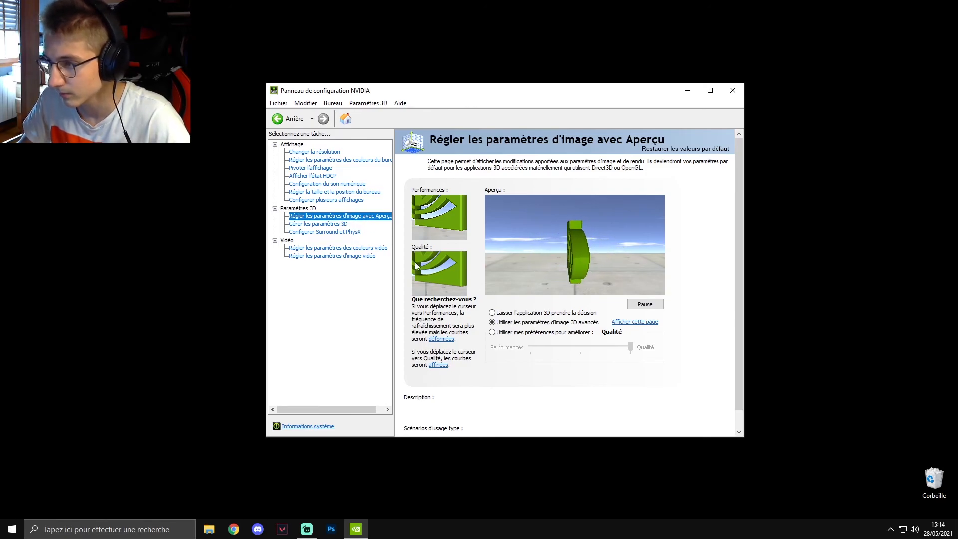
click(493, 334)
drag(631, 348, 336, 364)
click(501, 322)
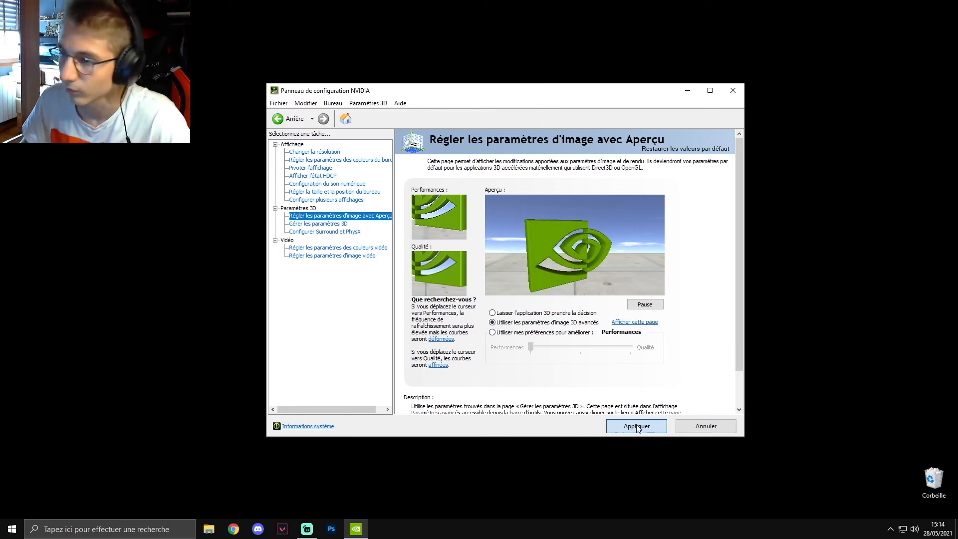
- In the video colour settings, select Avec les paramètres NVIDIA for the Microstep and Acer B193W displays and apply
click(330, 232)
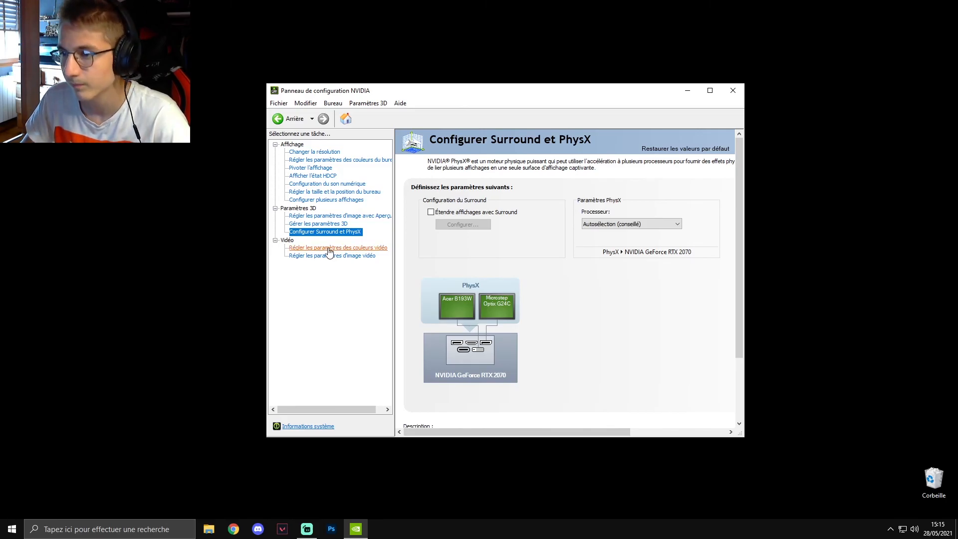
click(317, 249)
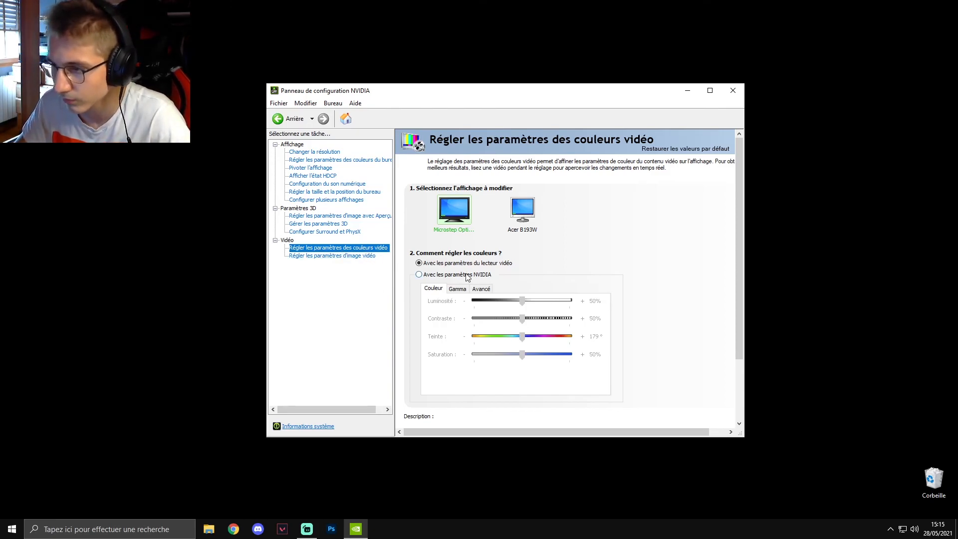
click(419, 275)
click(525, 200)
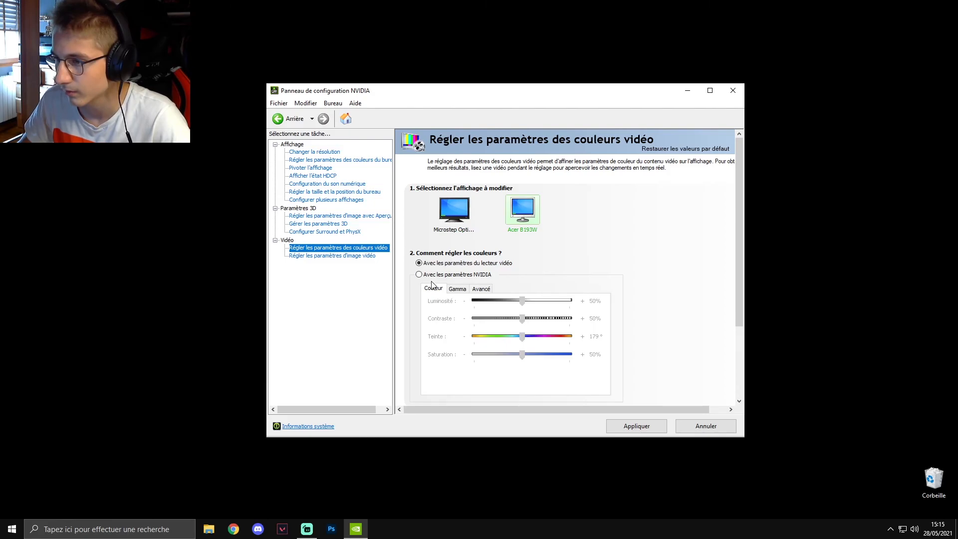
scroll(659, 274, down, 3)
scroll(642, 289, up, 3)
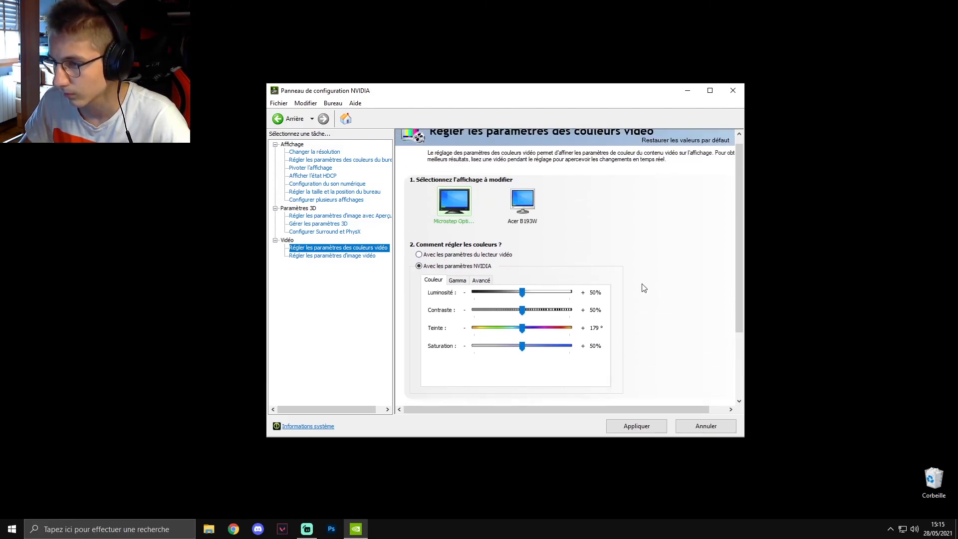
click(631, 428)
- Set edge enhancement and noise reduction to Utiliser le paramètre NVIDIA for both displays, apply, and close the control panel
click(332, 255)
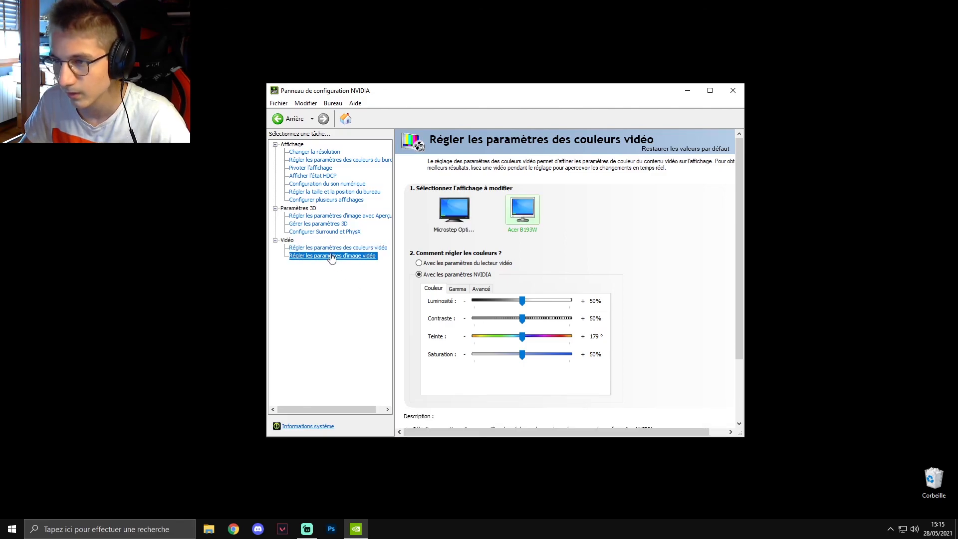
click(428, 288)
click(423, 341)
click(511, 231)
click(423, 342)
click(468, 213)
scroll(621, 347, down, 2)
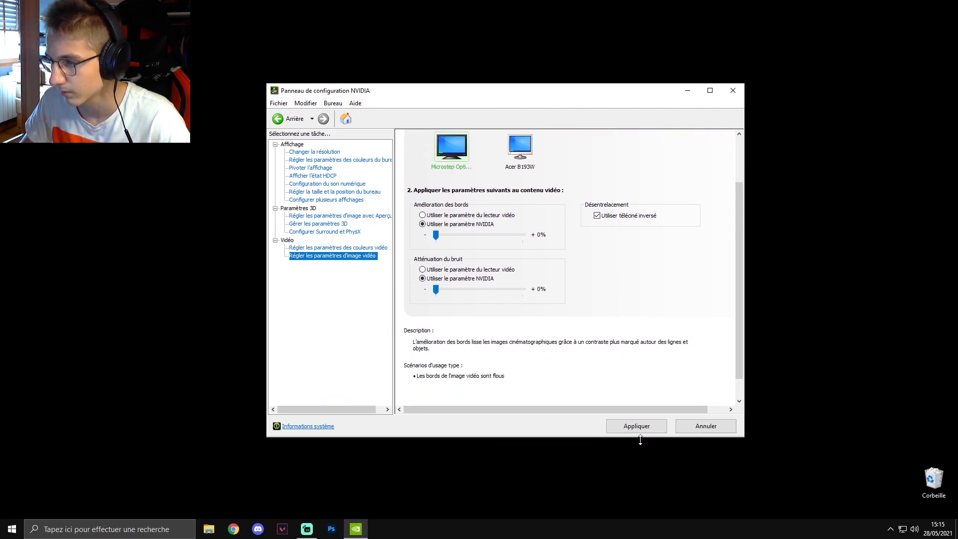
click(634, 424)
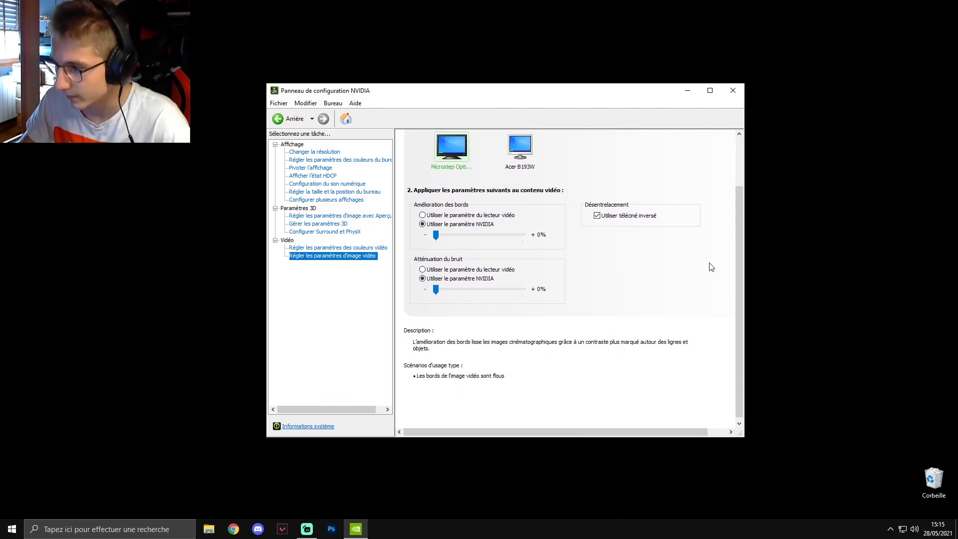
click(737, 91)
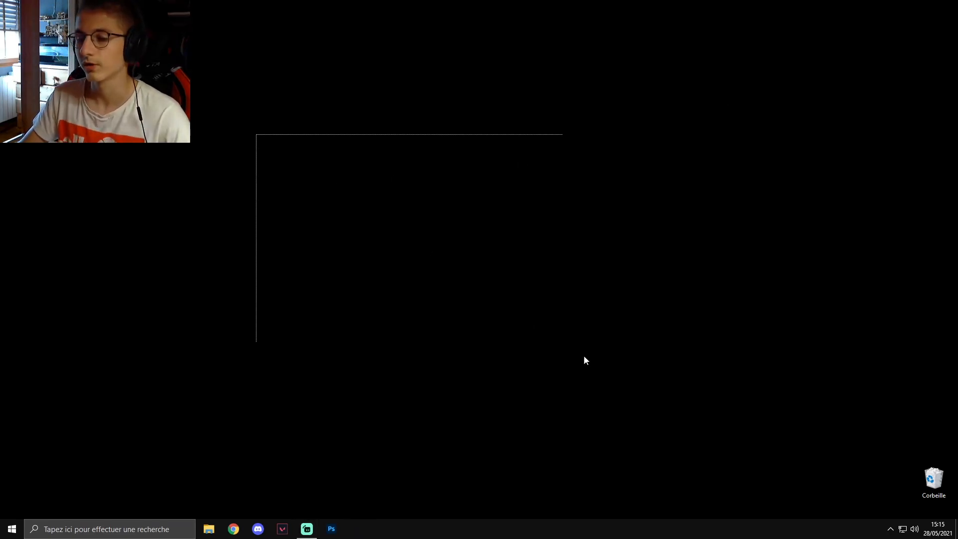
click(12, 529)
click(13, 507)
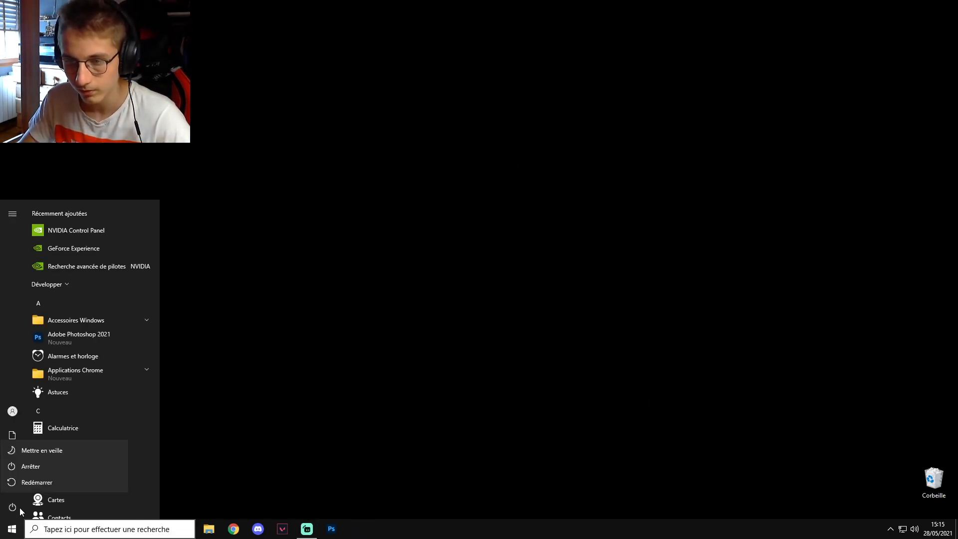
click(38, 479)
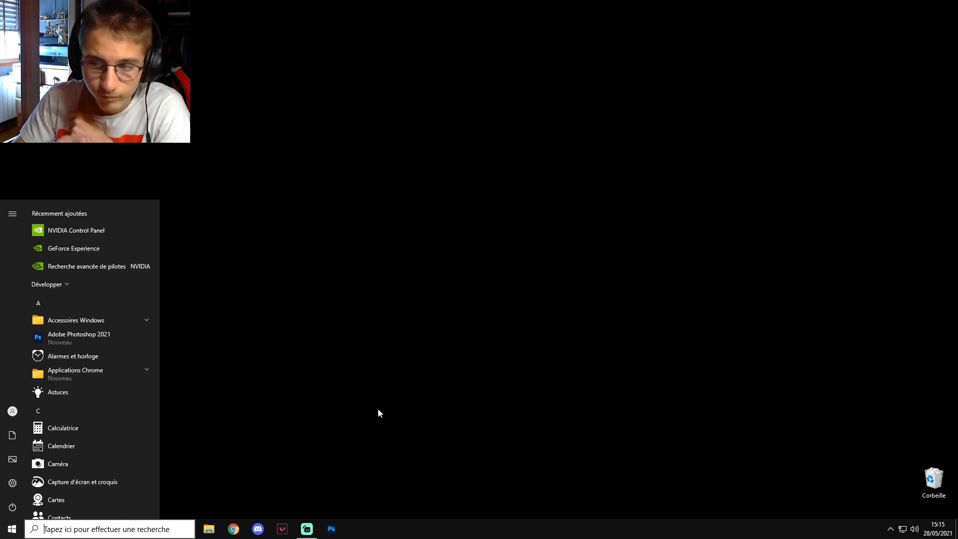
click(380, 409)
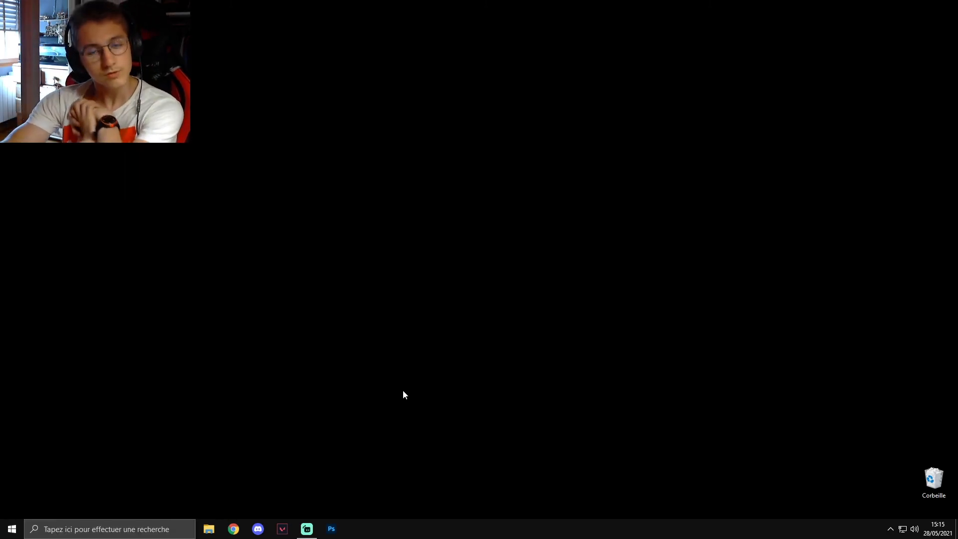